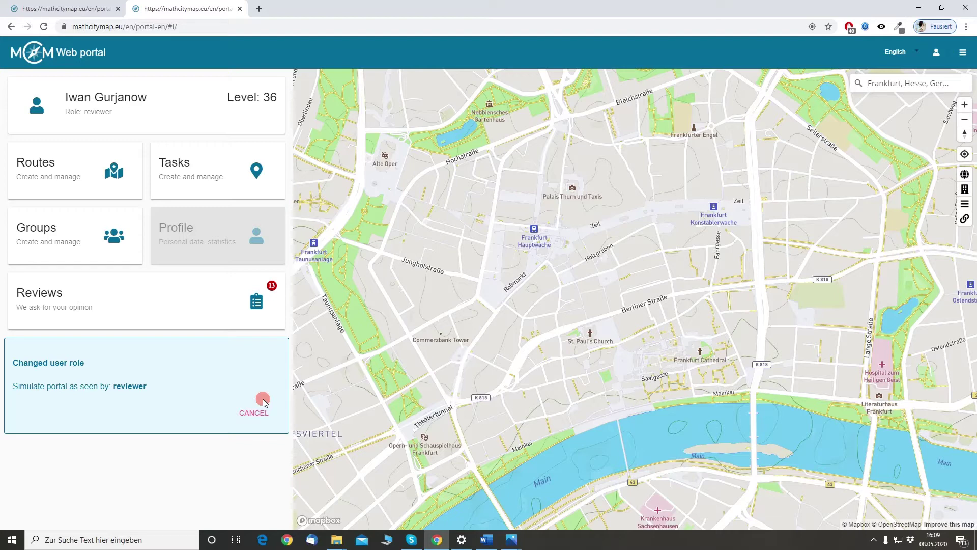
# Open the My Routes list from the dashboard's Routes card
pyautogui.click(84, 170)
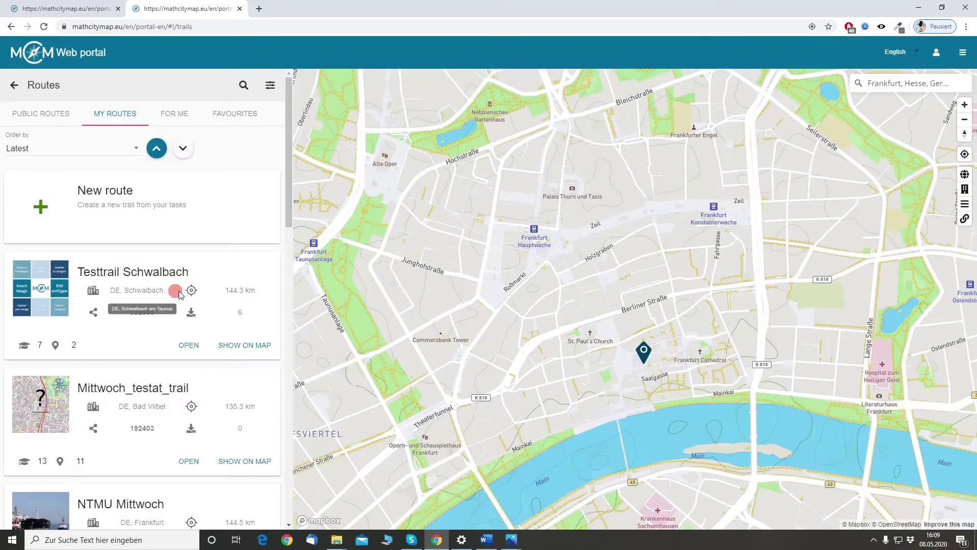
# Start a new route with its centre placed near Hauptwache in Frankfurt am Main
pyautogui.click(171, 208)
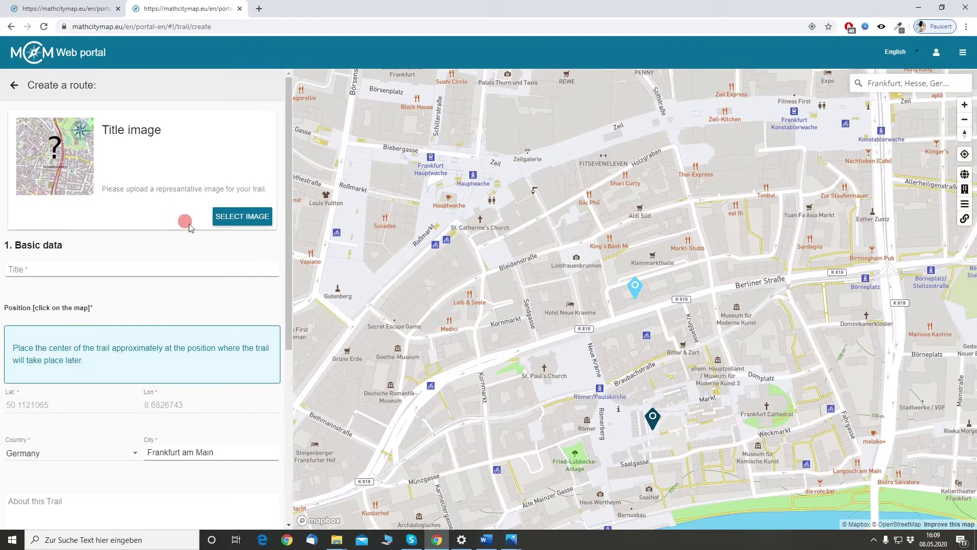
pyautogui.click(531, 345)
pyautogui.scroll(-5, 504, 329)
pyautogui.scroll(5, 514, 352)
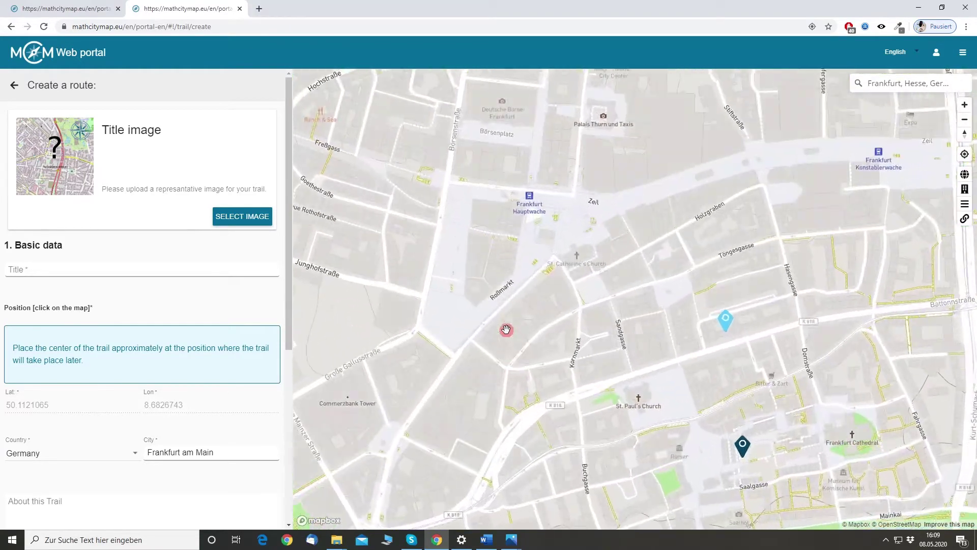
pyautogui.scroll(-3, 529, 346)
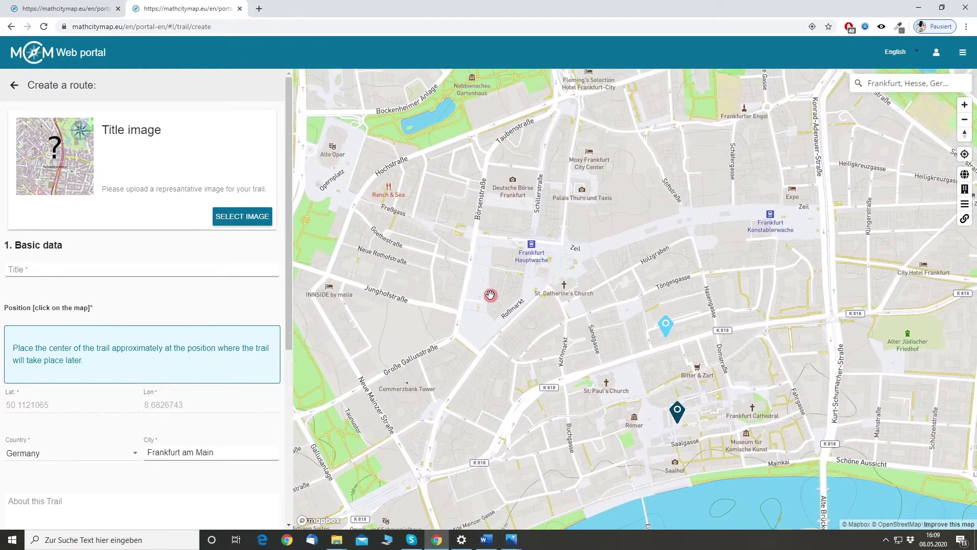
pyautogui.click(480, 260)
# Enter 'My presentation trail' as the trail title
pyautogui.scroll(-1, 489, 383)
pyautogui.scroll(2, 608, 384)
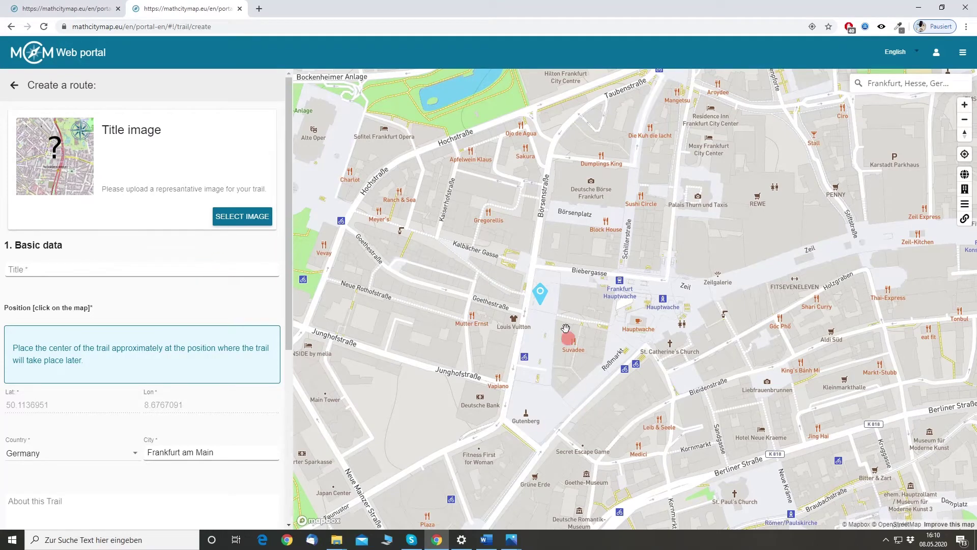
pyautogui.scroll(-3, 153, 328)
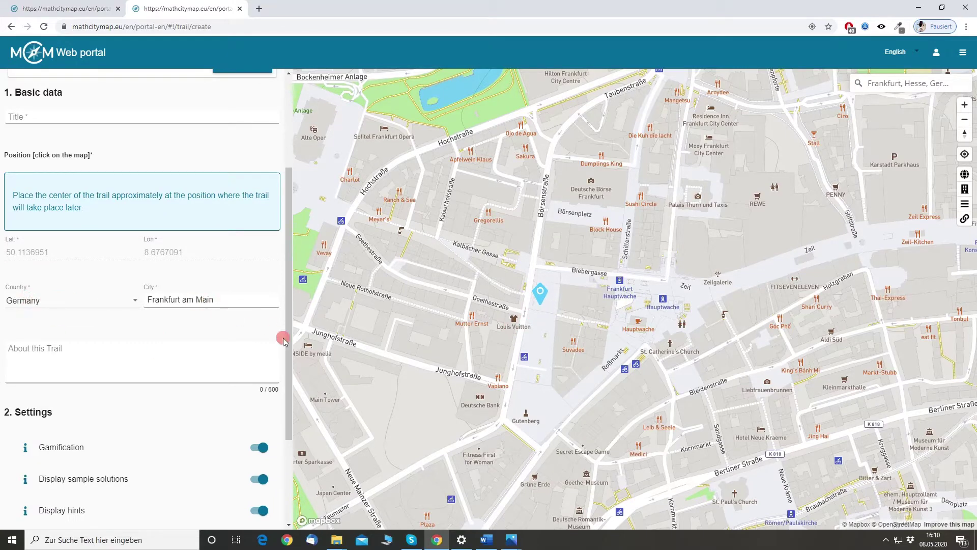
pyautogui.scroll(1, 147, 274)
pyautogui.scroll(3, 147, 273)
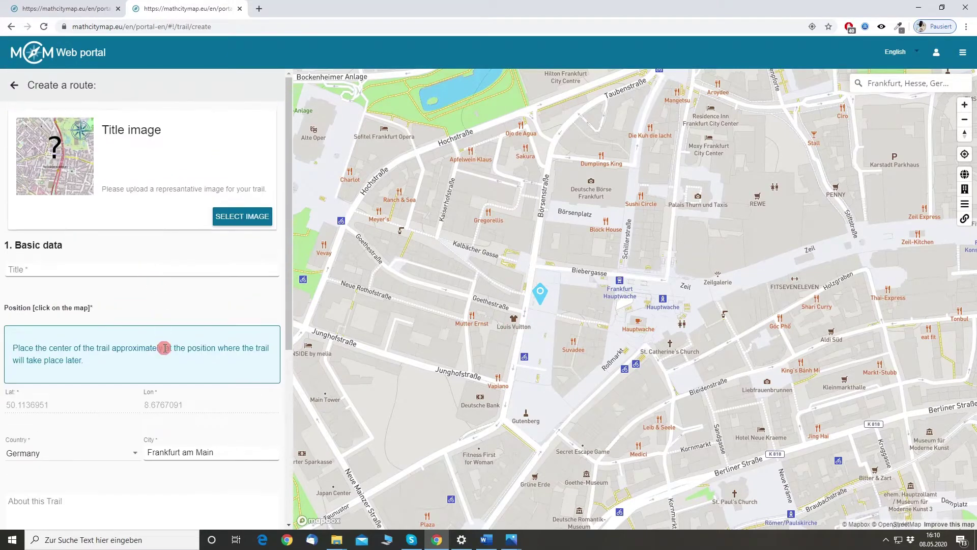
pyautogui.click(94, 270)
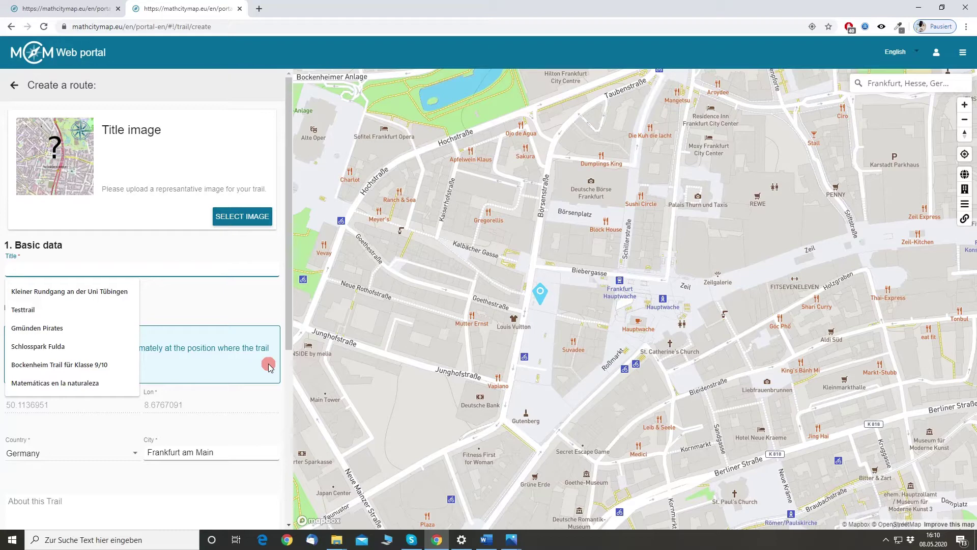
pyautogui.write('My presentation trail')
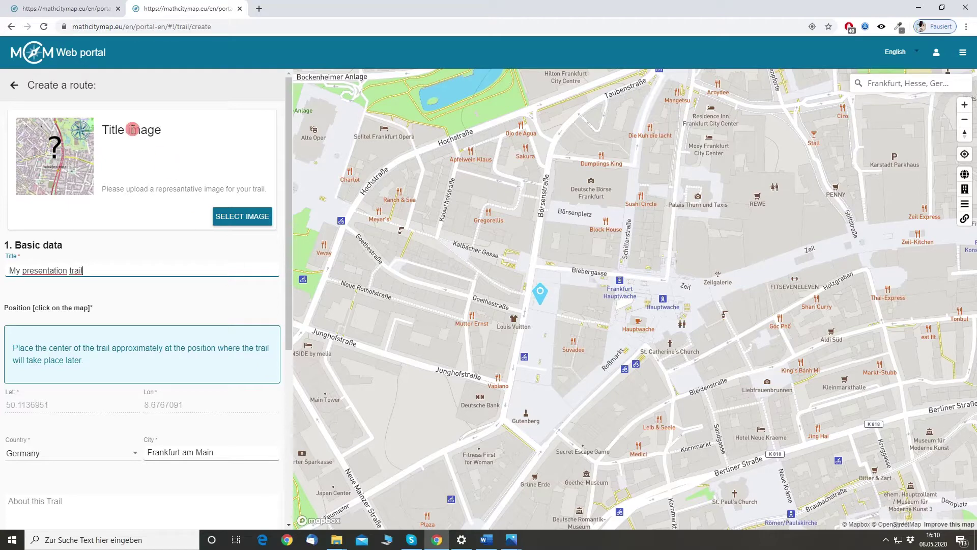
# Upload IMG_1137.JPG from Dropbox > MCM > Trails > Frankfurt Innenstadt as title image, cropped over the building
pyautogui.click(243, 216)
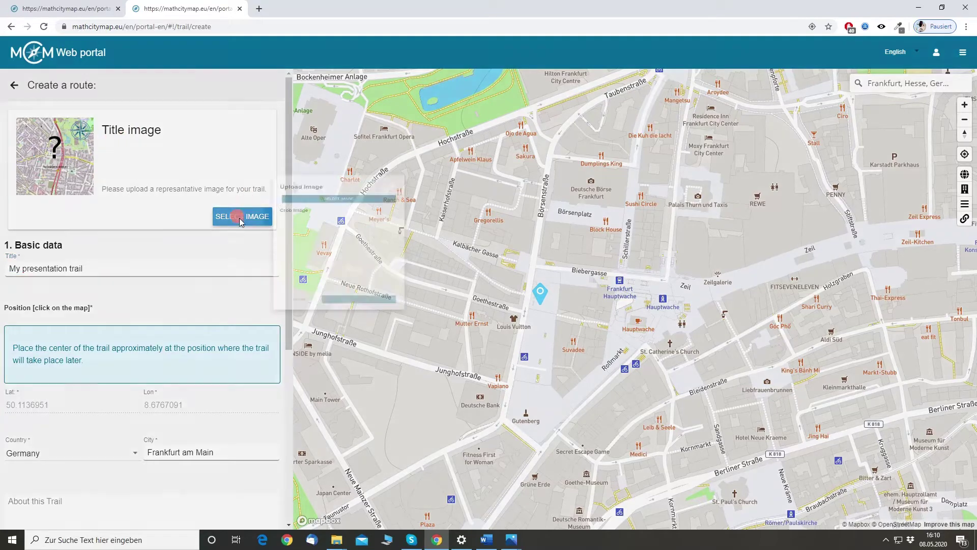
pyautogui.click(513, 180)
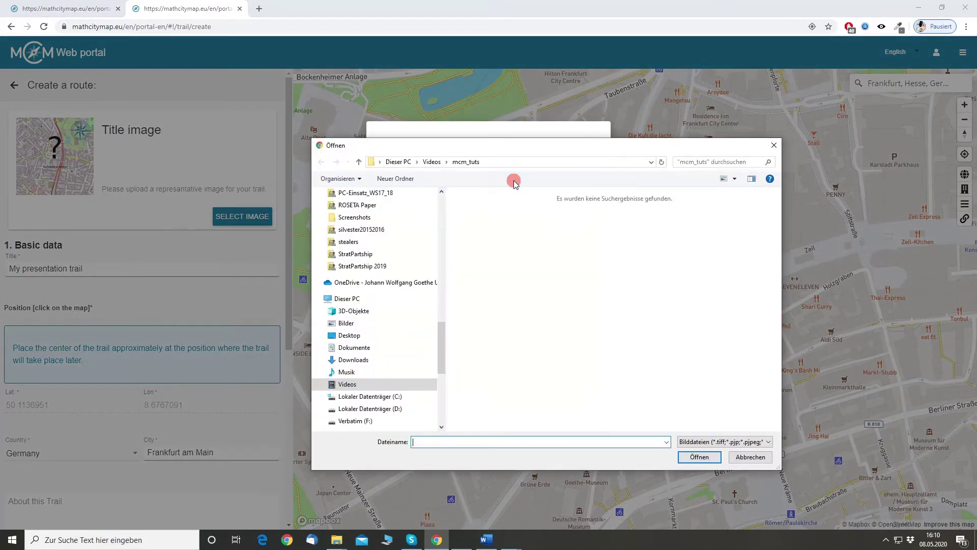
pyautogui.scroll(6, 449, 333)
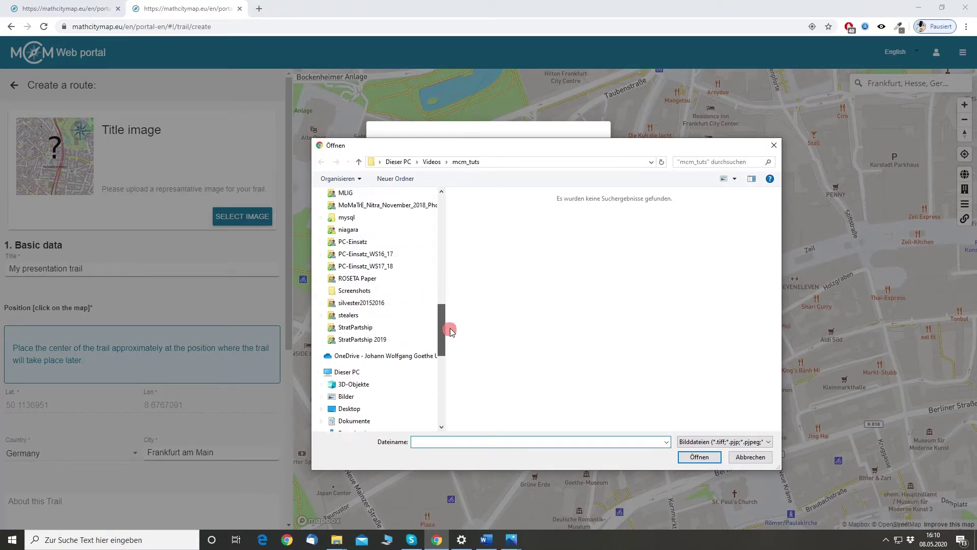
pyautogui.click(346, 315)
pyautogui.scroll(-5, 573, 356)
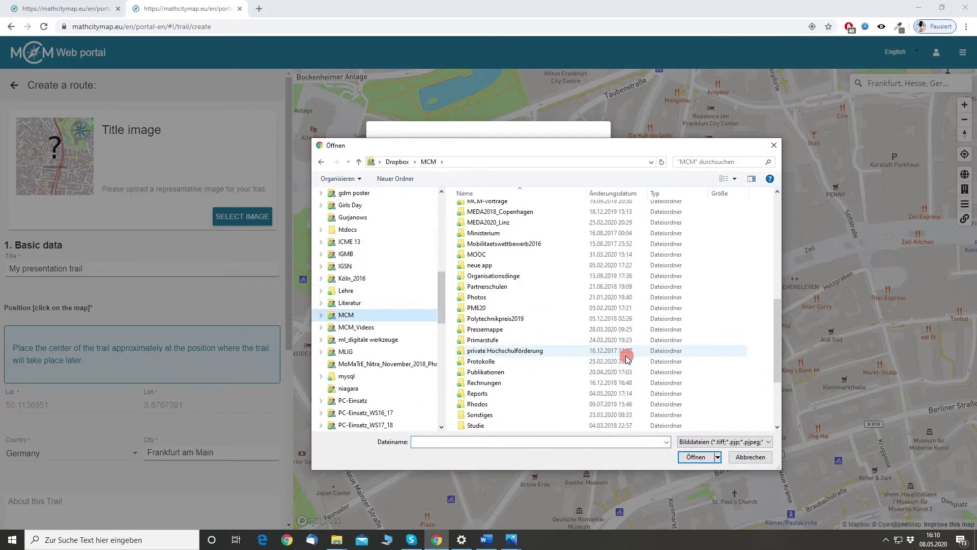
pyautogui.doubleClick(486, 380)
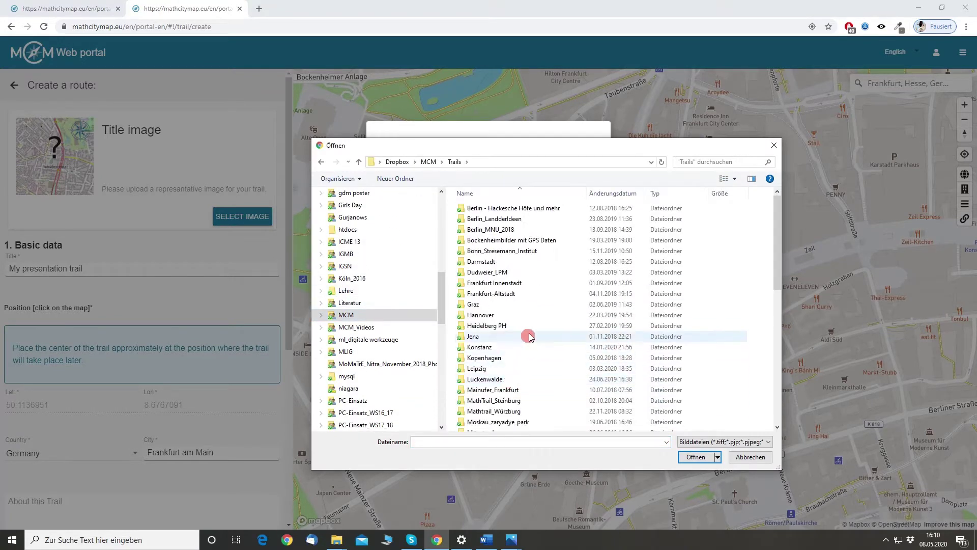
pyautogui.doubleClick(543, 283)
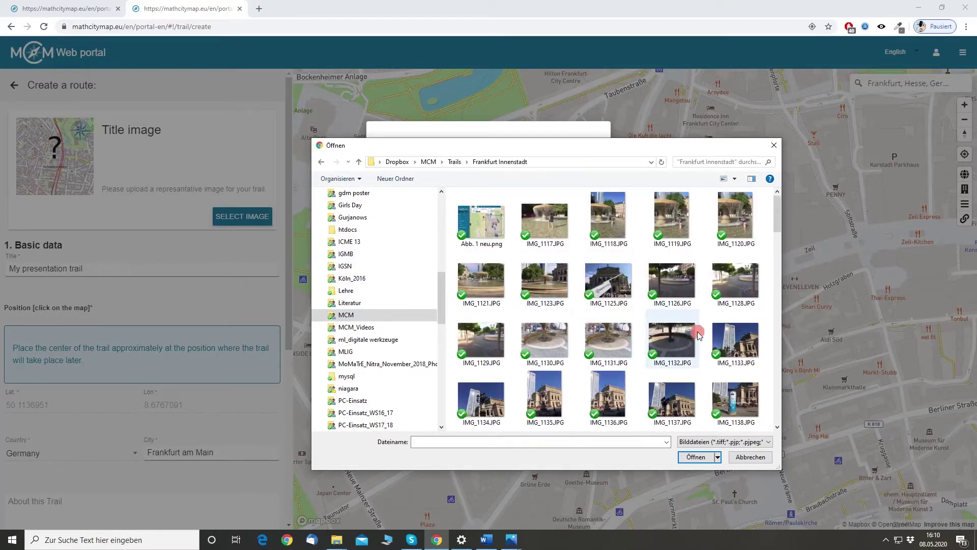
pyautogui.scroll(-3, 703, 326)
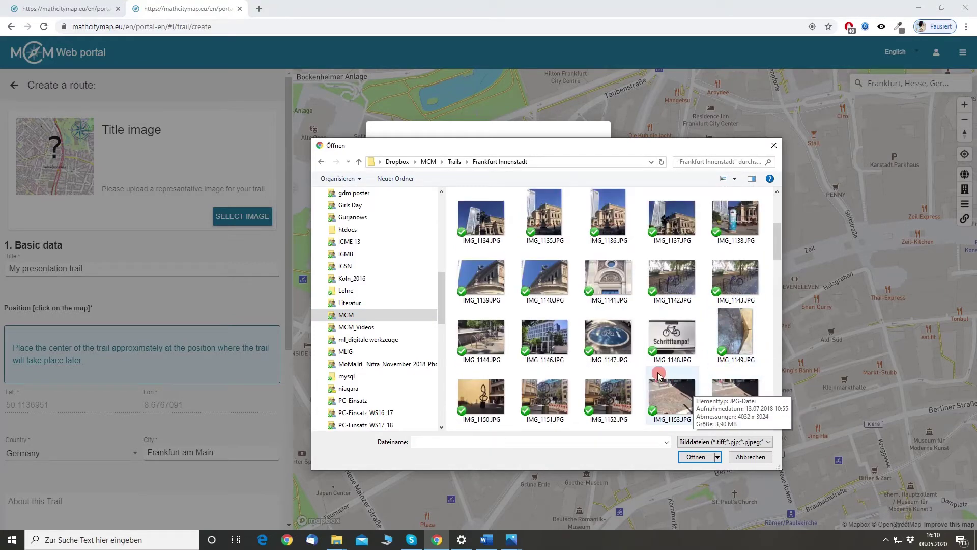
pyautogui.scroll(1, 657, 382)
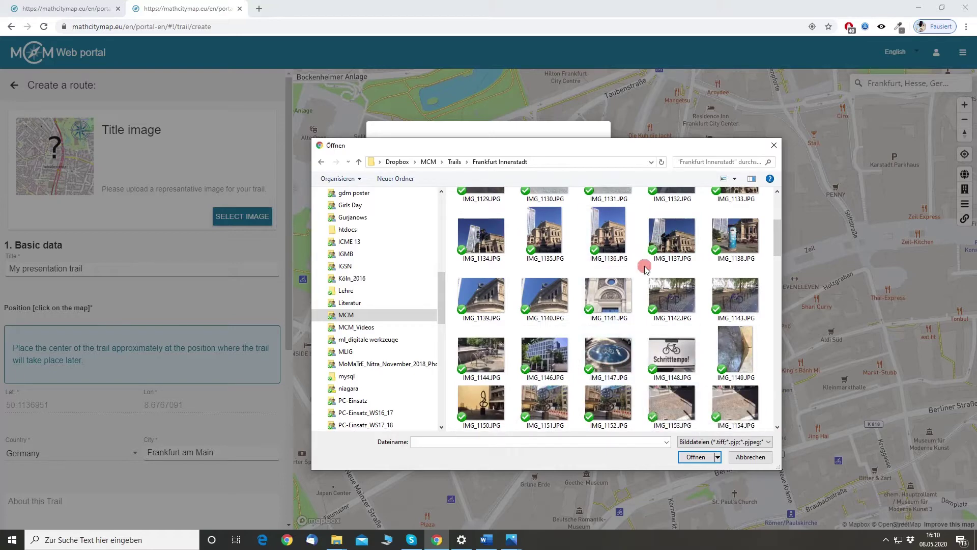
pyautogui.doubleClick(668, 238)
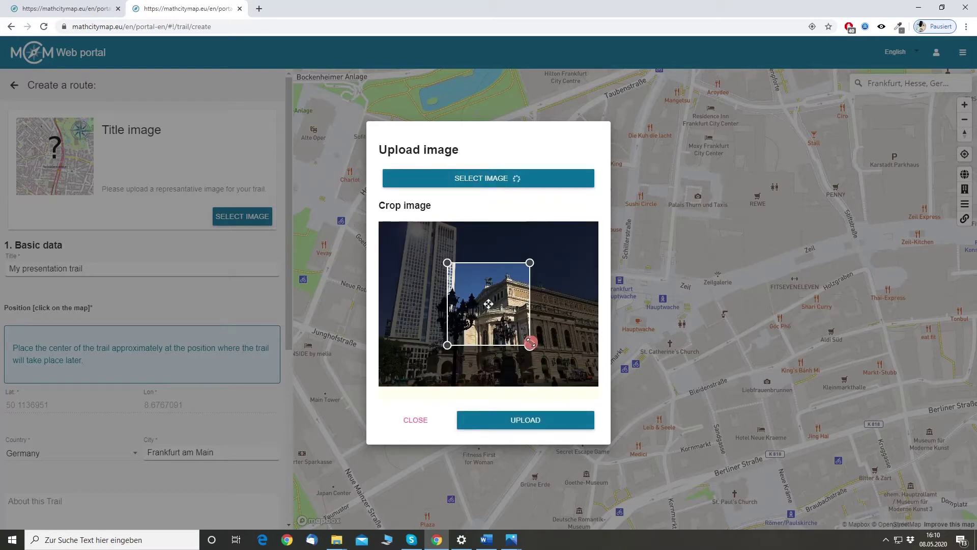
pyautogui.moveTo(521, 353); pyautogui.dragTo(491, 354)
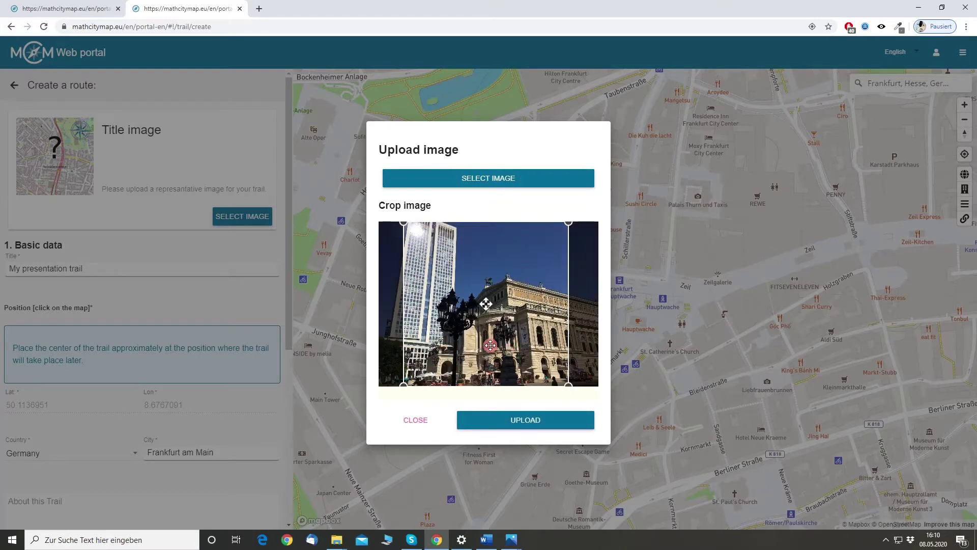
pyautogui.click(527, 423)
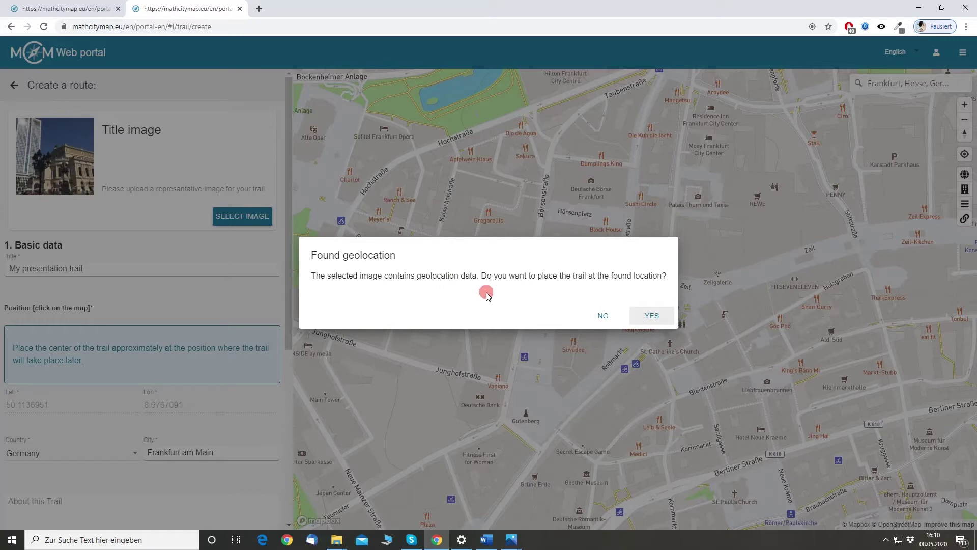
# Keep the trail's original position and enter the description 'This trail was created for demonstration.'
pyautogui.click(602, 319)
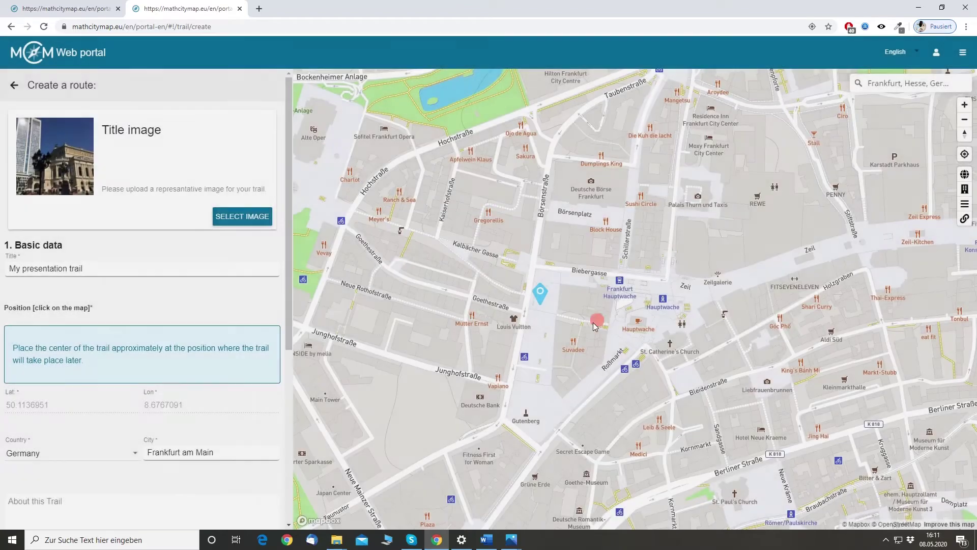
pyautogui.scroll(-5, 218, 292)
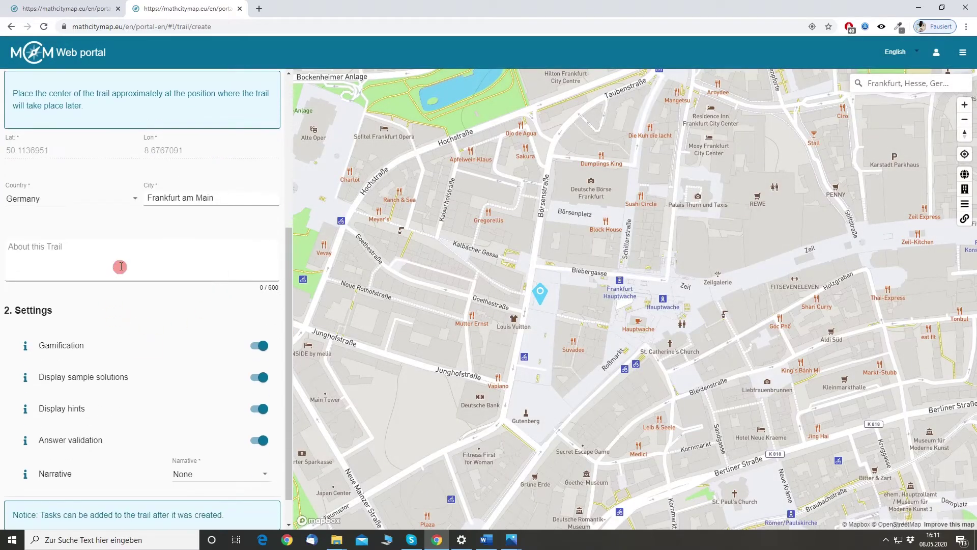
pyautogui.click(120, 265)
pyautogui.scroll(5, 148, 295)
pyautogui.scroll(-2, 153, 300)
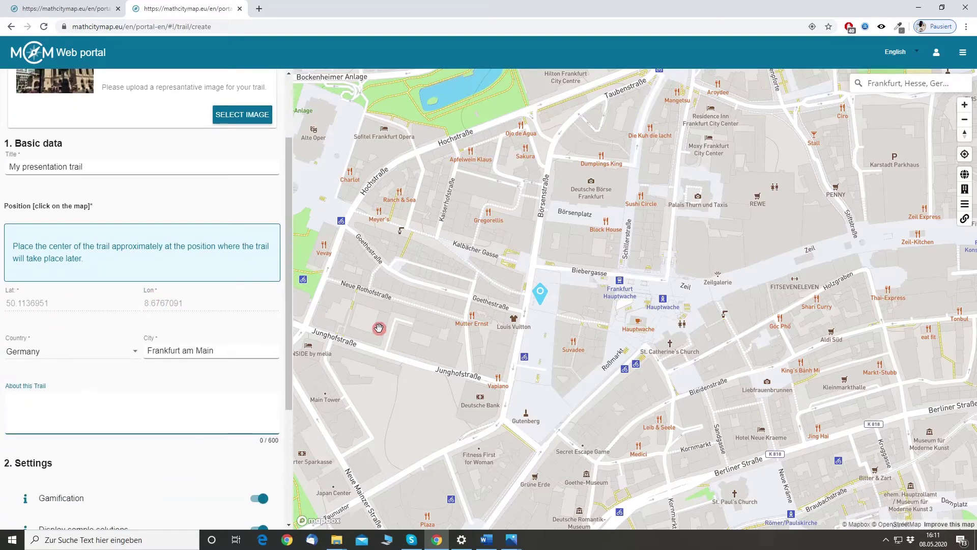
pyautogui.write('TRh')
pyautogui.press('BackSpace')
pyautogui.press('BackSpace')
pyautogui.write('hi')
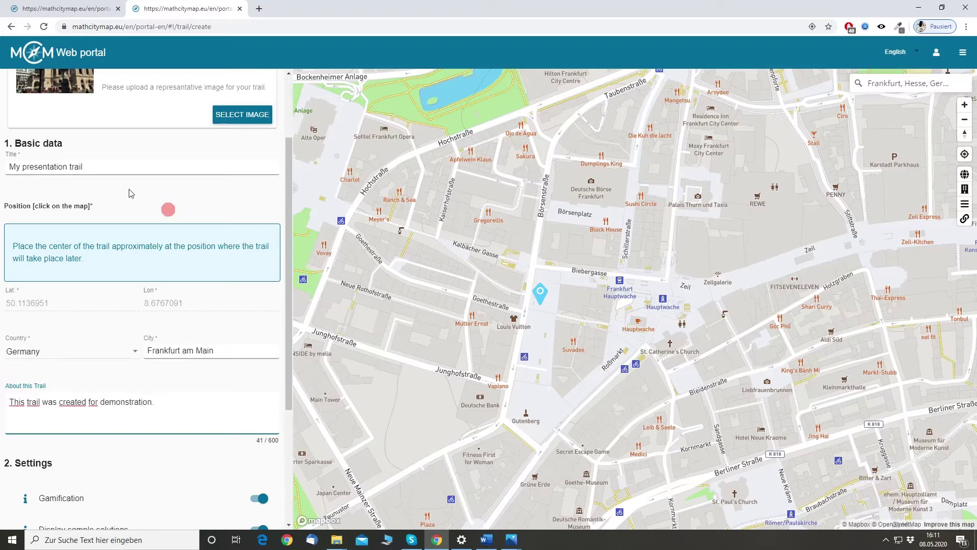
pyautogui.scroll(-4, 100, 429)
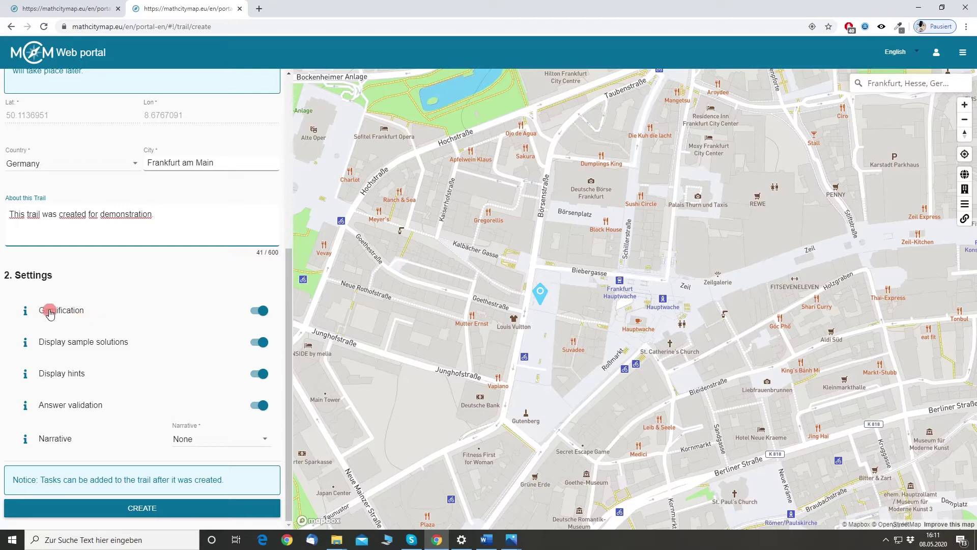
pyautogui.click(26, 312)
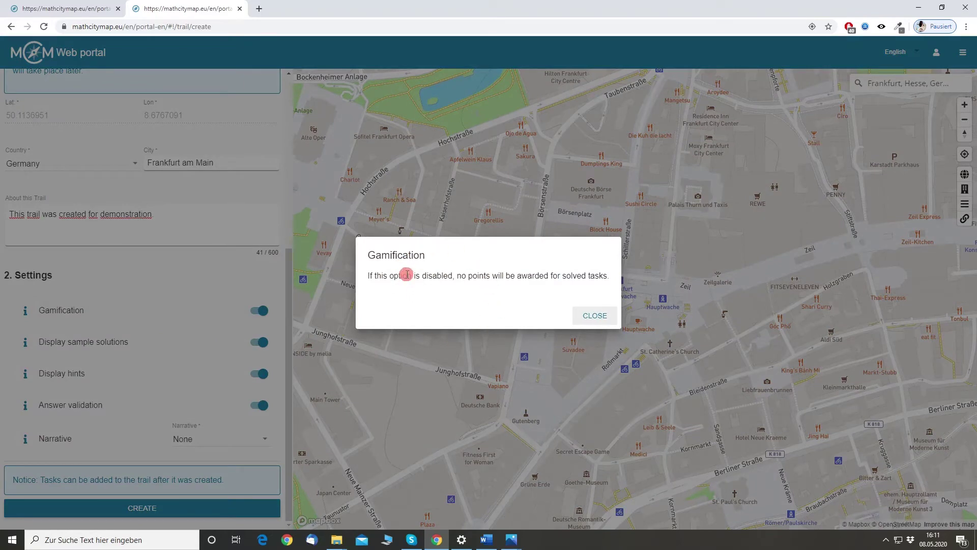
pyautogui.click(585, 314)
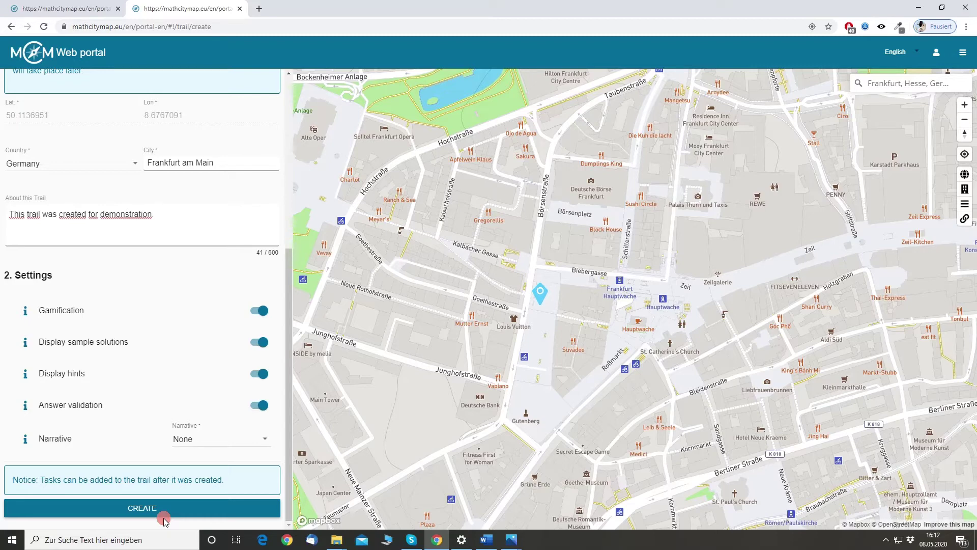
pyautogui.scroll(3, 175, 452)
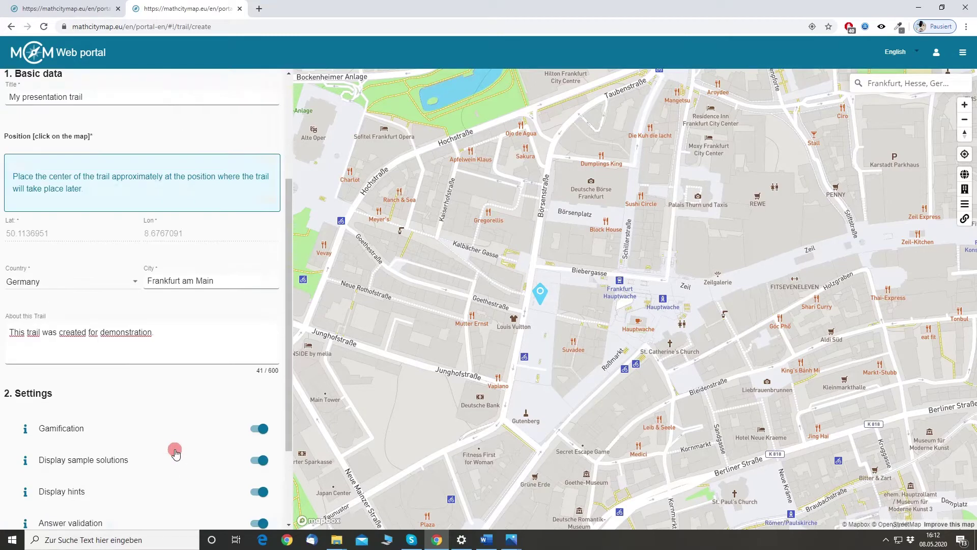
pyautogui.scroll(-3, 174, 451)
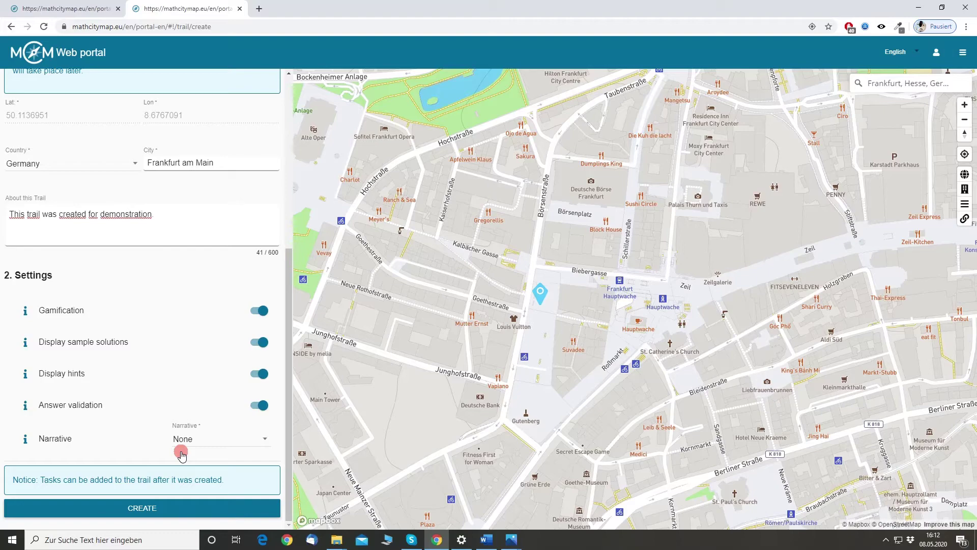
# Create the trail with the entered details
pyautogui.click(185, 505)
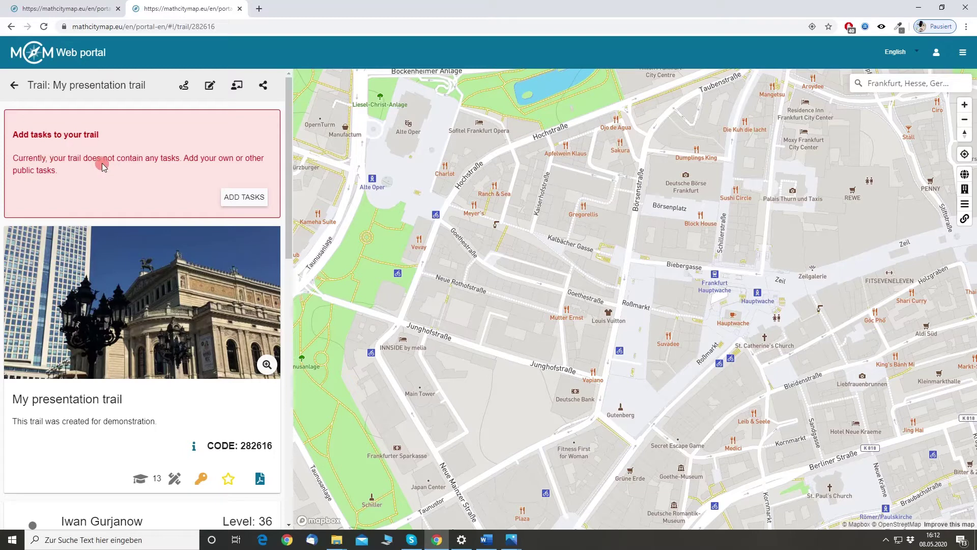
pyautogui.scroll(-2, 103, 165)
pyautogui.scroll(2, 101, 163)
pyautogui.scroll(-3, 98, 158)
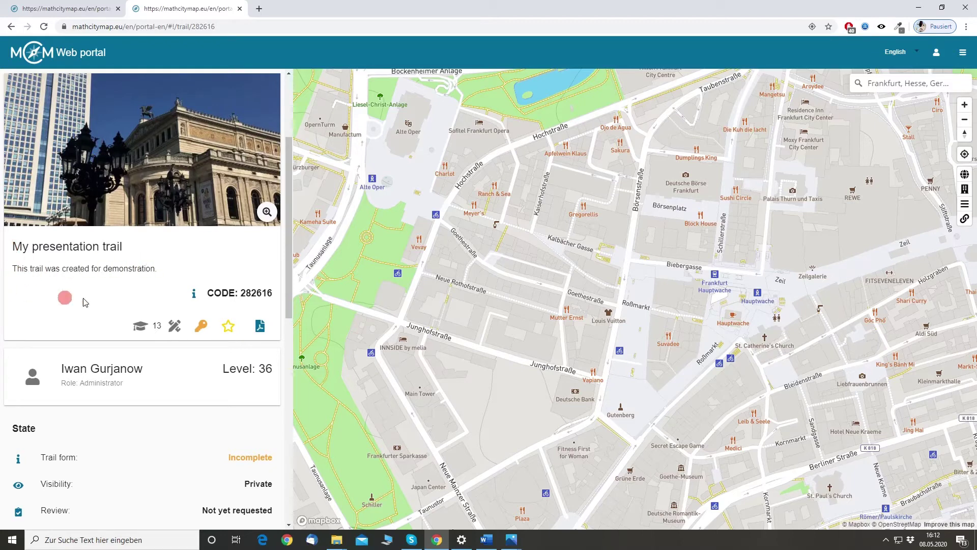
# Review the new trail's access code and its info dialog, then bring up tasks to add
pyautogui.moveTo(238, 294); pyautogui.dragTo(273, 294)
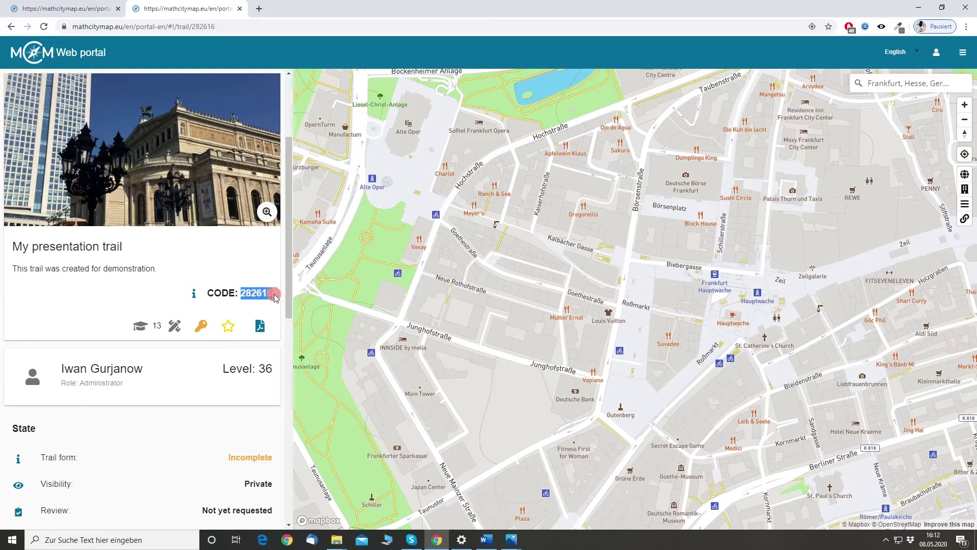
pyautogui.click(257, 267)
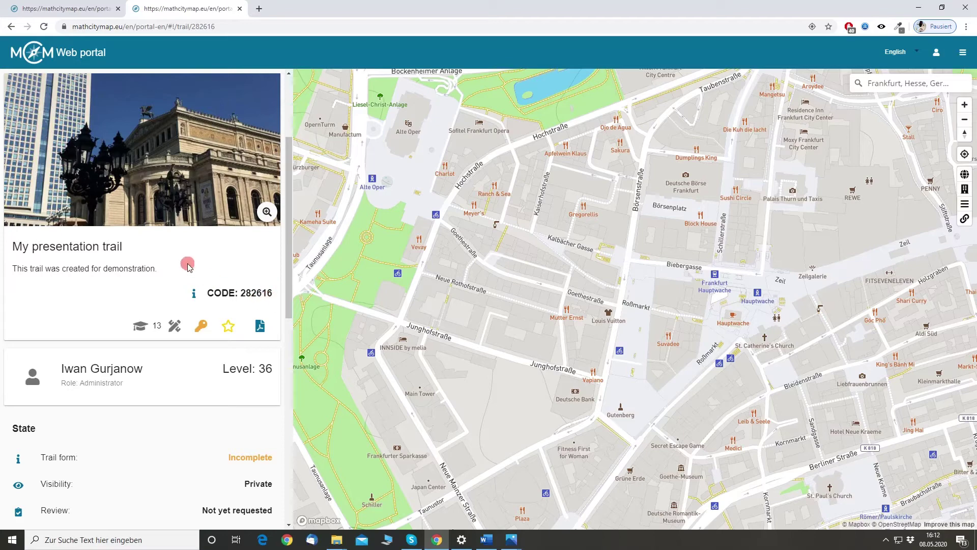
pyautogui.click(195, 296)
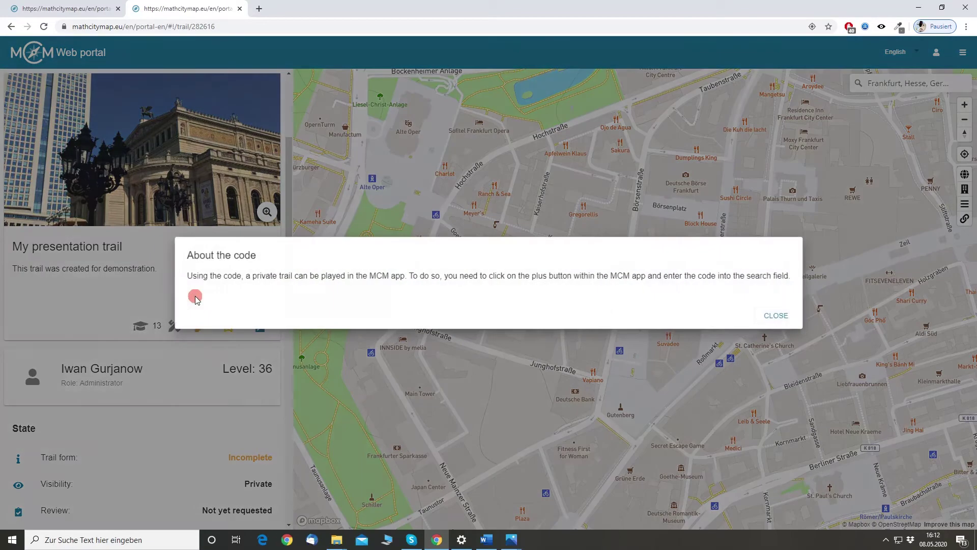
pyautogui.click(777, 313)
pyautogui.scroll(3, 160, 285)
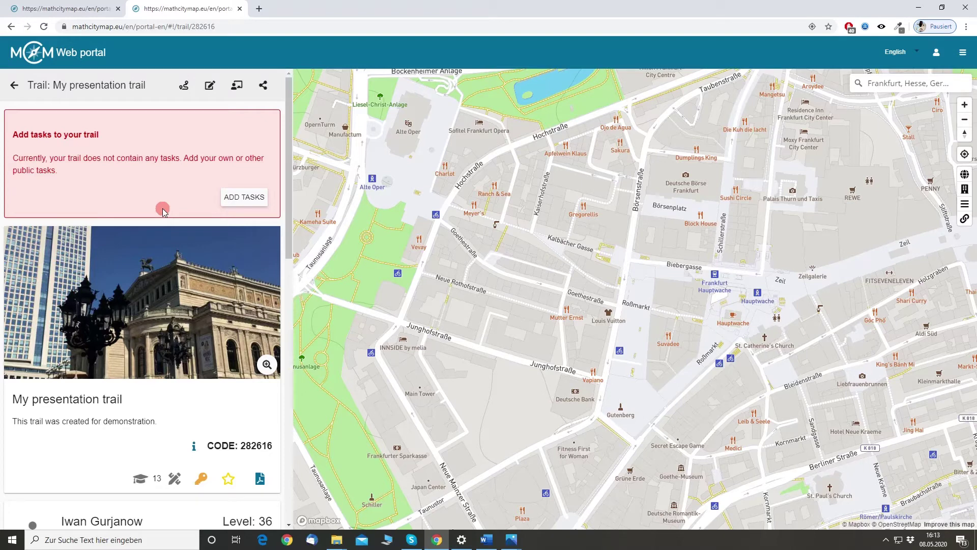
pyautogui.click(230, 198)
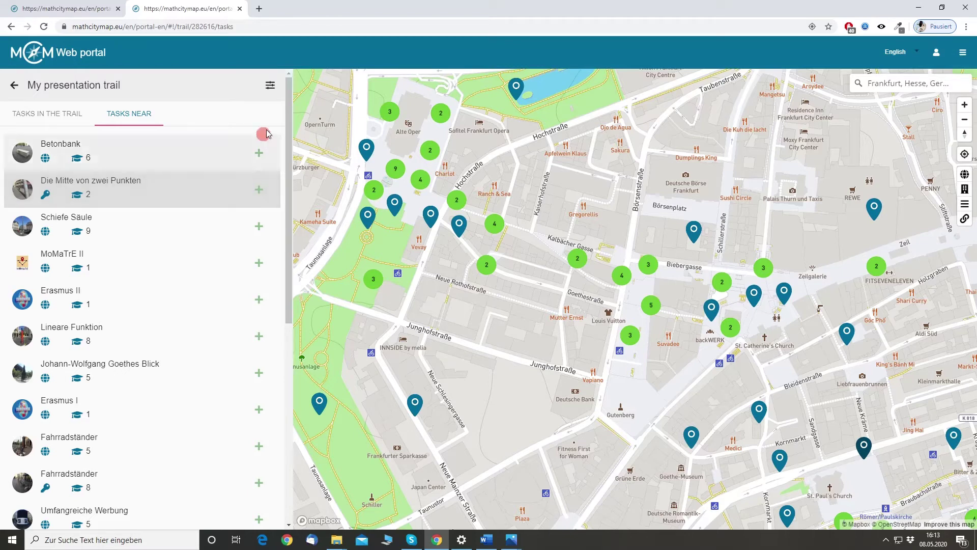
# Filter the nearby tasks by Period of time: Last week
pyautogui.click(271, 86)
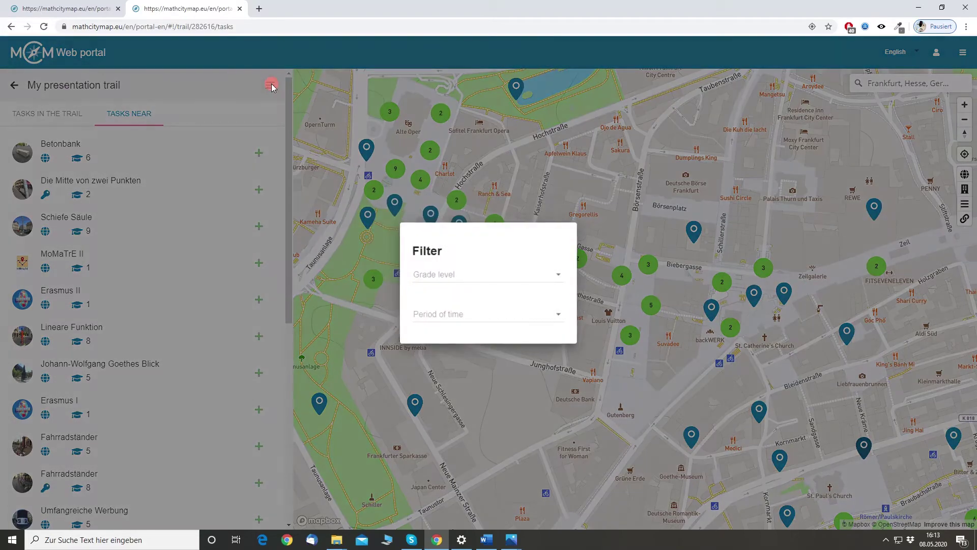
pyautogui.click(544, 320)
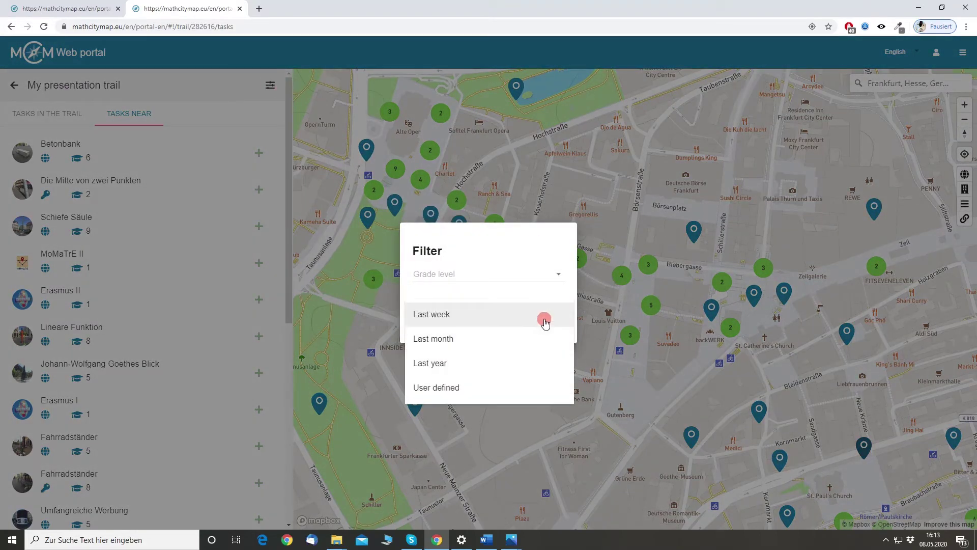
pyautogui.click(468, 319)
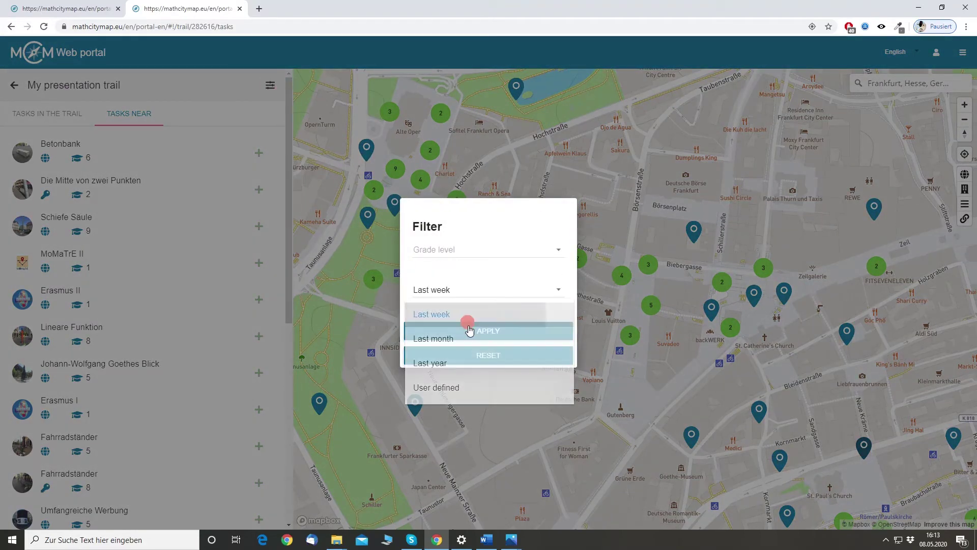
pyautogui.click(517, 333)
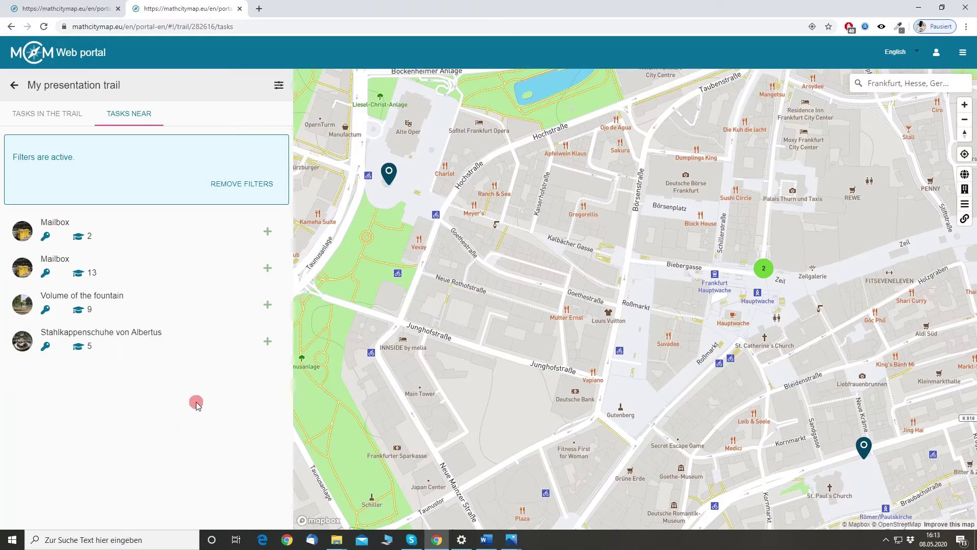
# Add Volume of the fountain and the first Mailbox task to the trail via their map markers
pyautogui.scroll(-5, 541, 330)
pyautogui.scroll(2, 585, 336)
pyautogui.scroll(2, 585, 337)
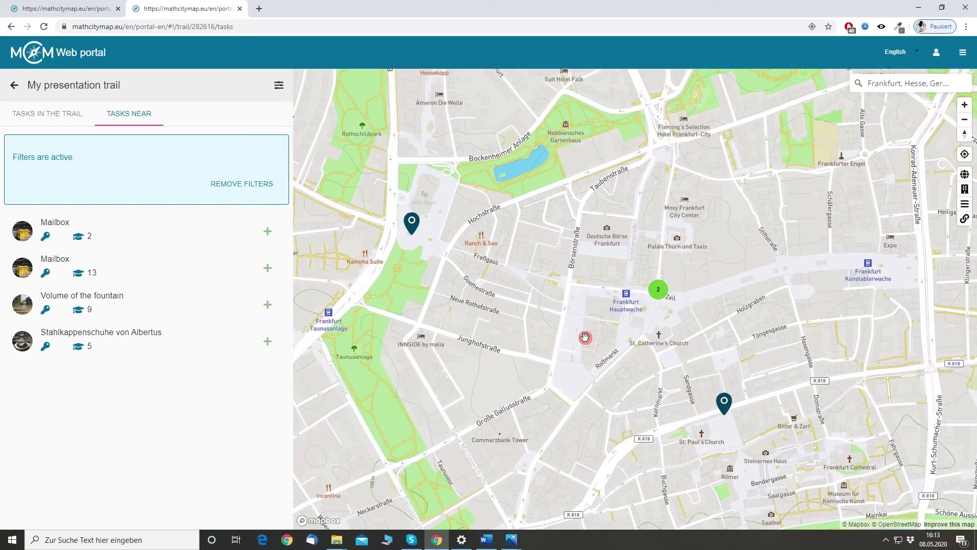
pyautogui.moveTo(381, 208)
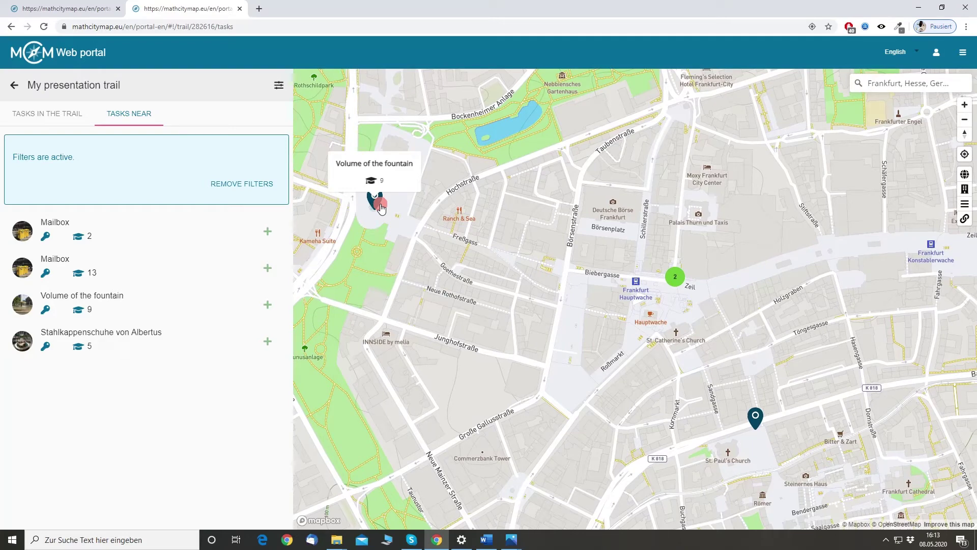
pyautogui.scroll(1, 380, 208)
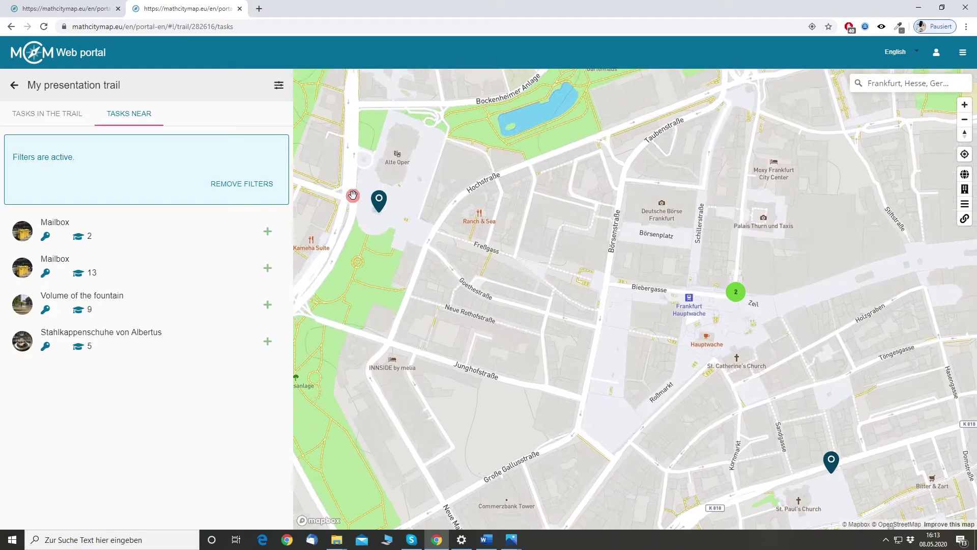
pyautogui.click(386, 210)
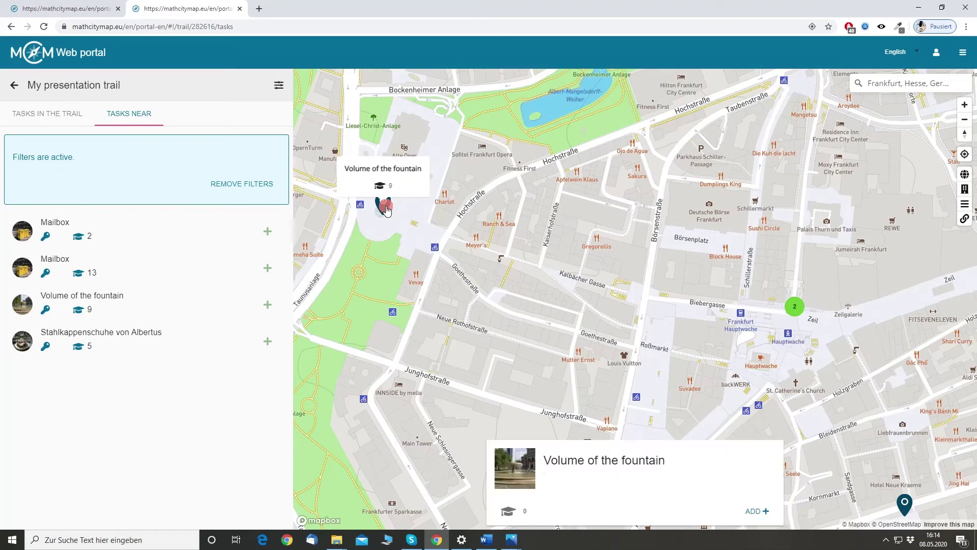
pyautogui.click(767, 515)
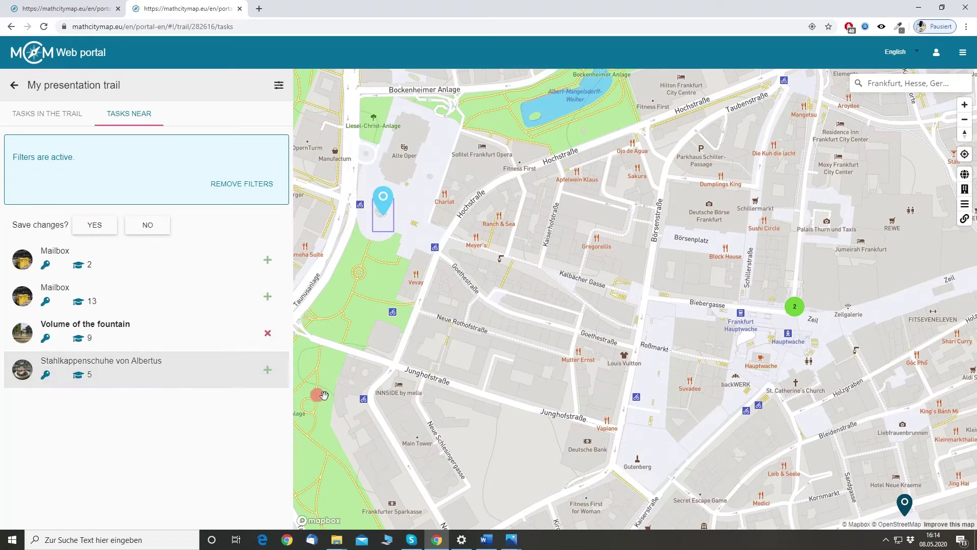
pyautogui.scroll(3, 857, 351)
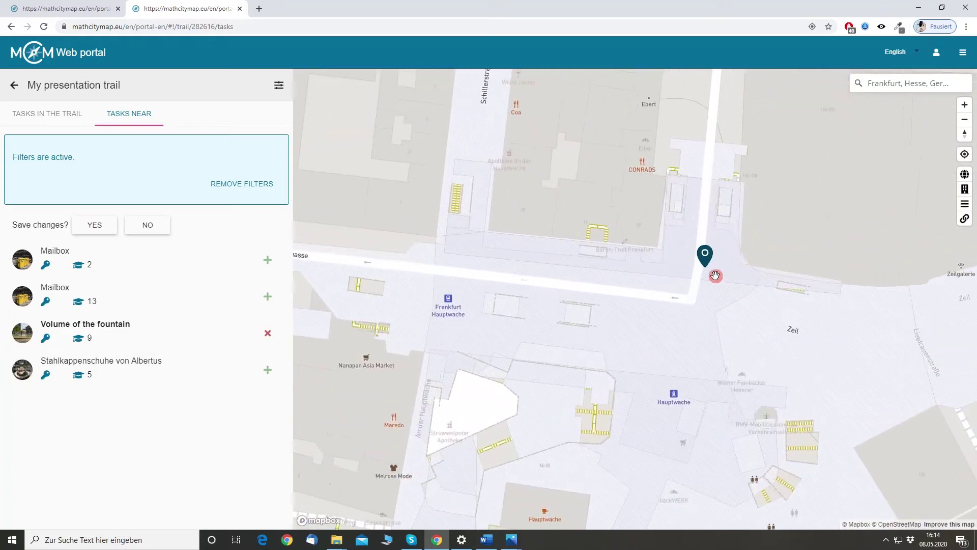
pyautogui.scroll(3, 713, 277)
pyautogui.click(690, 245)
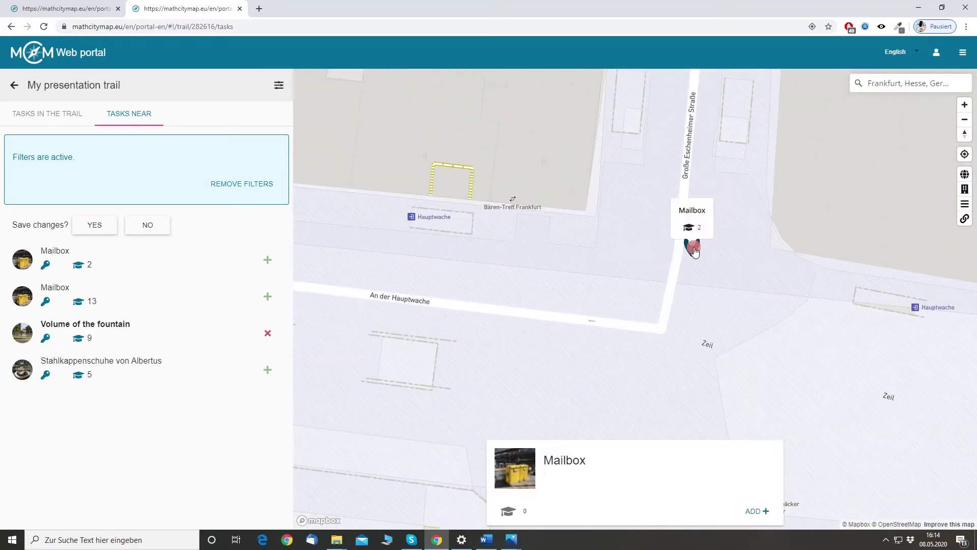
pyautogui.click(757, 510)
# Add Stahlkappenschuhe von Albertus and the 13-point Mailbox task to the trail
pyautogui.scroll(-5, 629, 300)
pyautogui.scroll(-5, 629, 301)
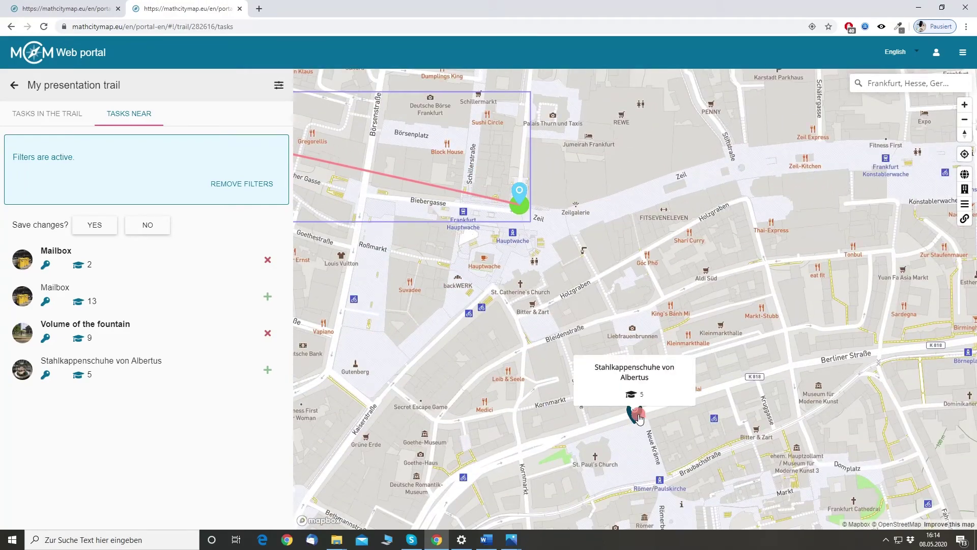
pyautogui.click(640, 418)
pyautogui.click(779, 514)
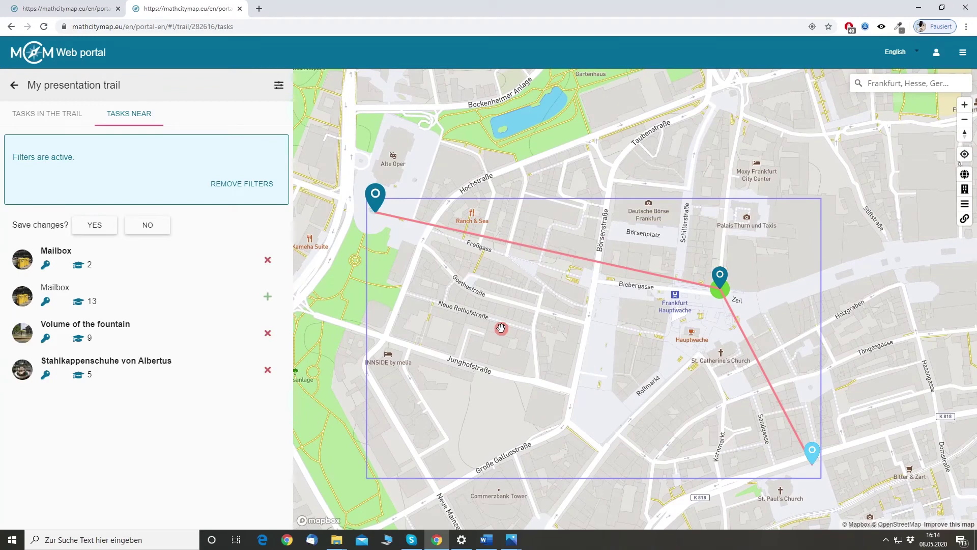
pyautogui.click(207, 246)
pyautogui.click(270, 301)
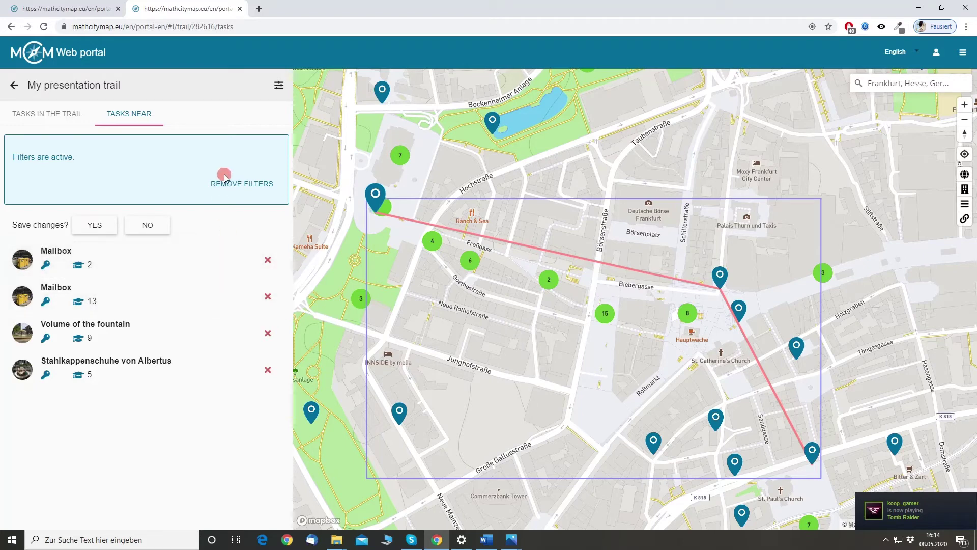
# Confirm 'Save changes?' with YES to store the four selected tasks
pyautogui.click(97, 225)
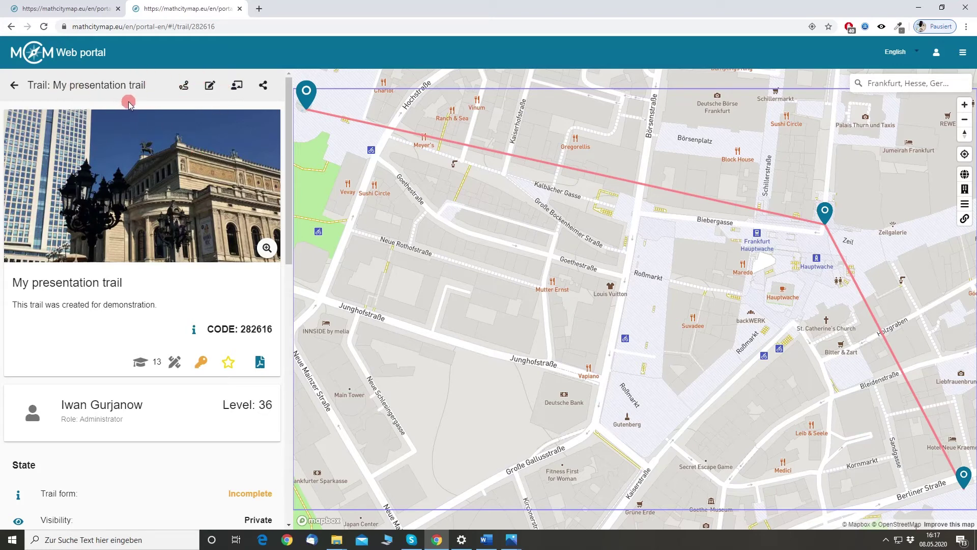
# Move the 13-point Mailbox above Stahlkappenschuhe von Albertus in the task list and save
pyautogui.click(179, 85)
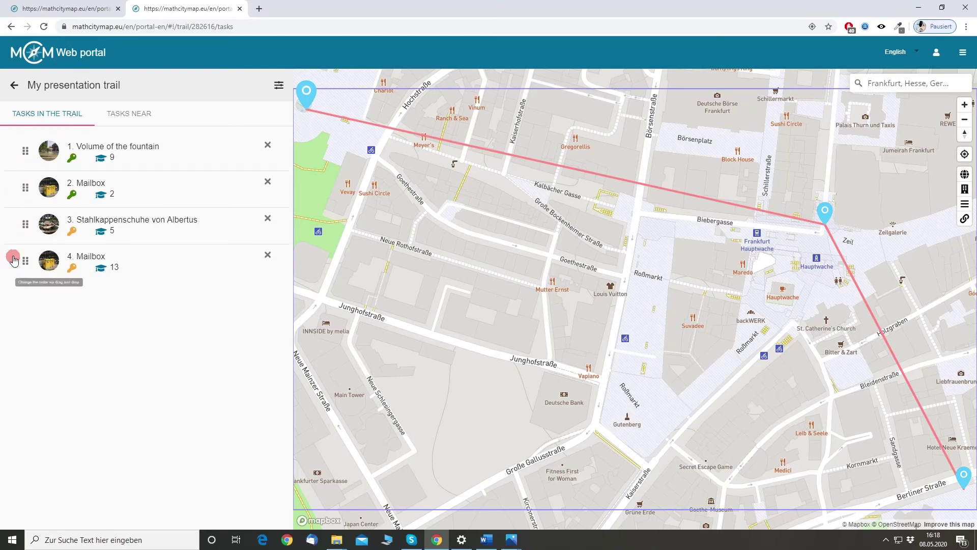
pyautogui.scroll(-2, 486, 257)
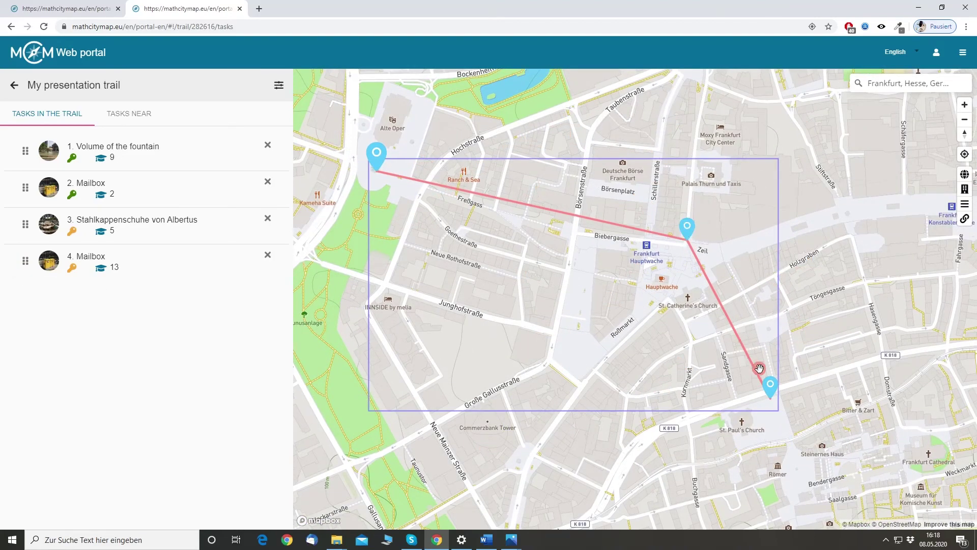
pyautogui.moveTo(770, 389)
pyautogui.moveTo(37, 265); pyautogui.dragTo(19, 227)
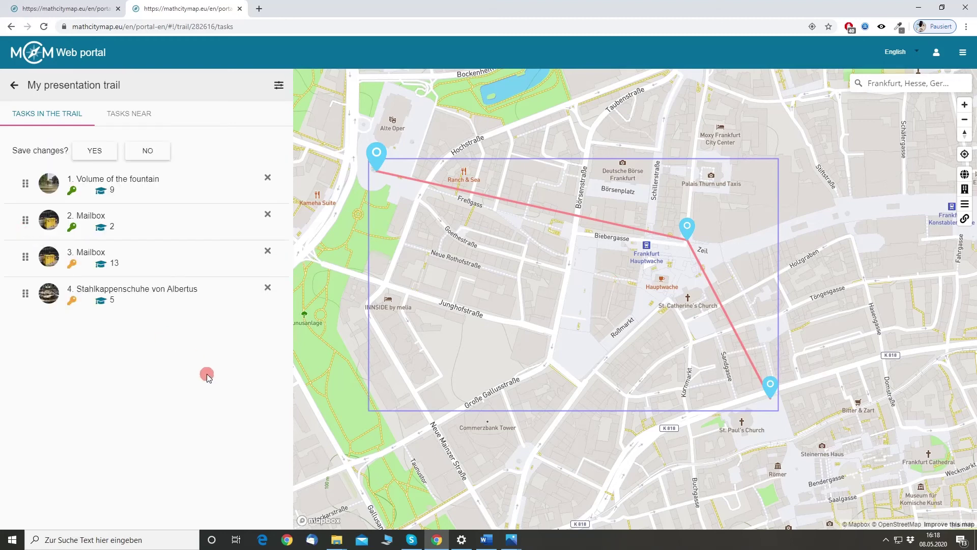
pyautogui.click(98, 156)
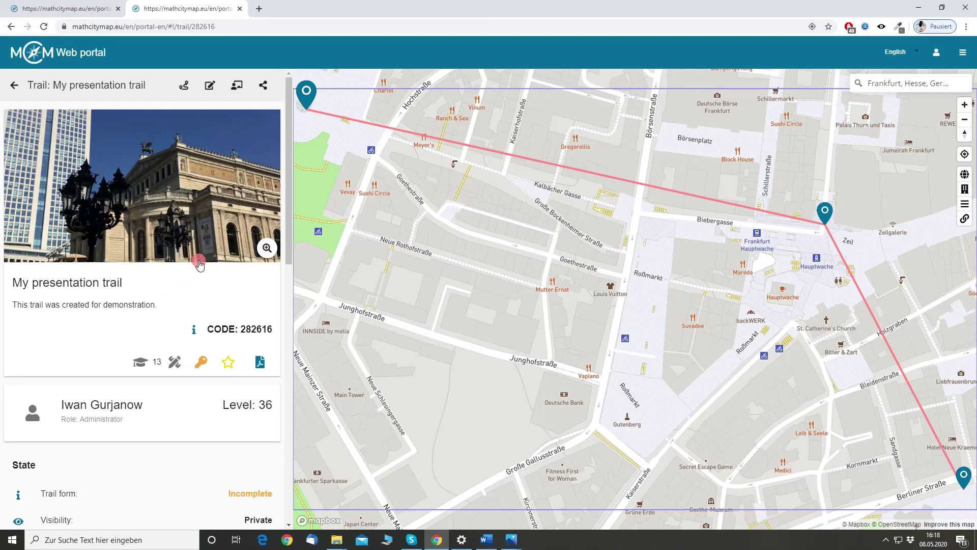
# Check the trail details (4 tasks, 0.9 km, about one hour), then open Edit trail
pyautogui.scroll(-2, 201, 252)
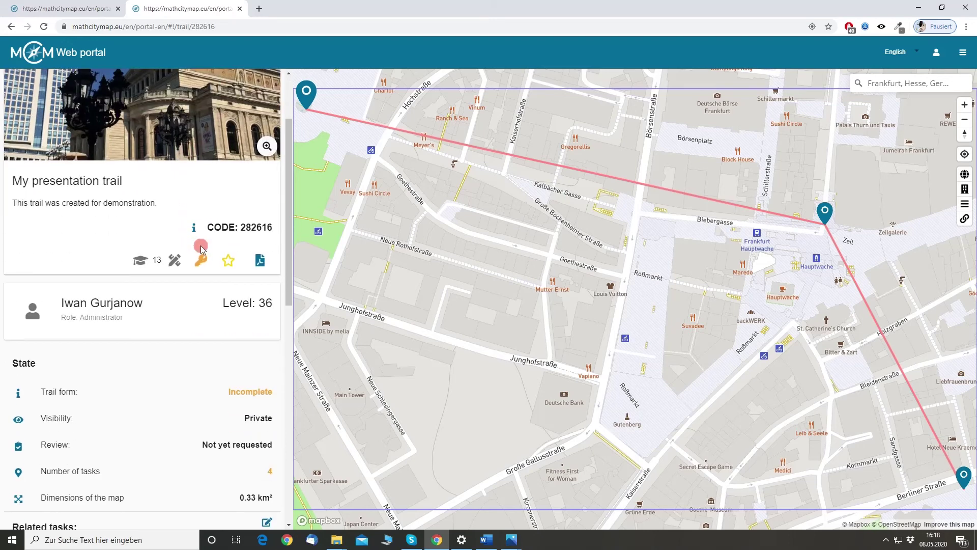
pyautogui.scroll(2, 201, 250)
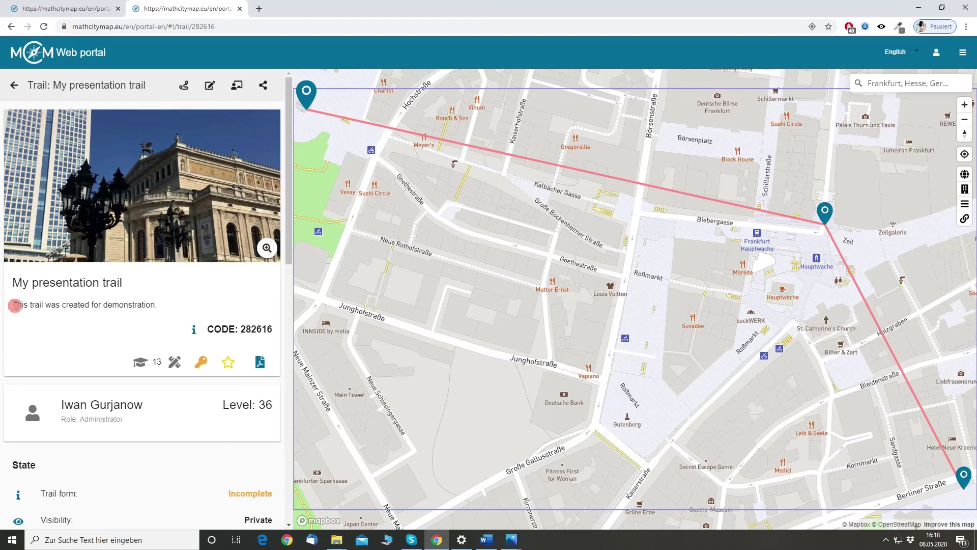
pyautogui.scroll(-10, 141, 312)
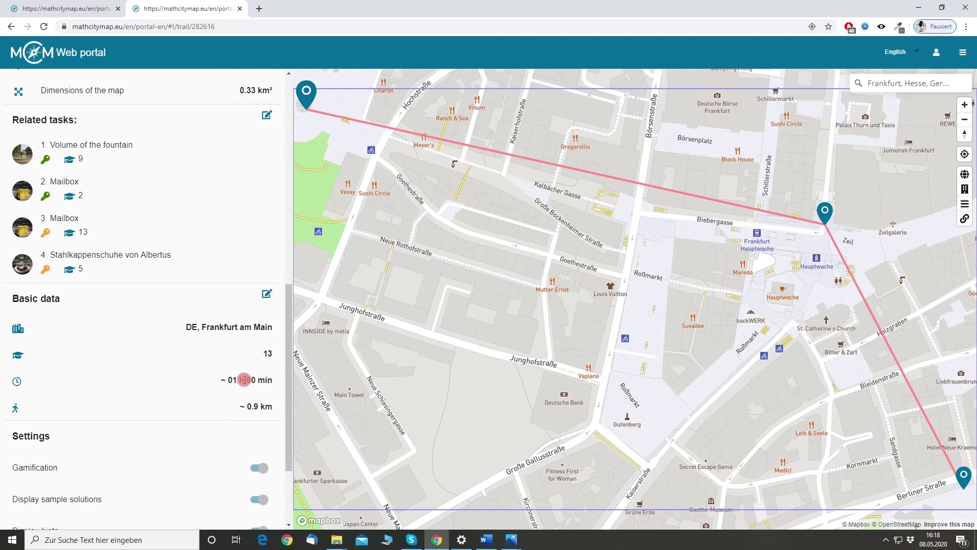
pyautogui.scroll(2, 244, 380)
pyautogui.scroll(-3, 242, 380)
pyautogui.scroll(10, 239, 378)
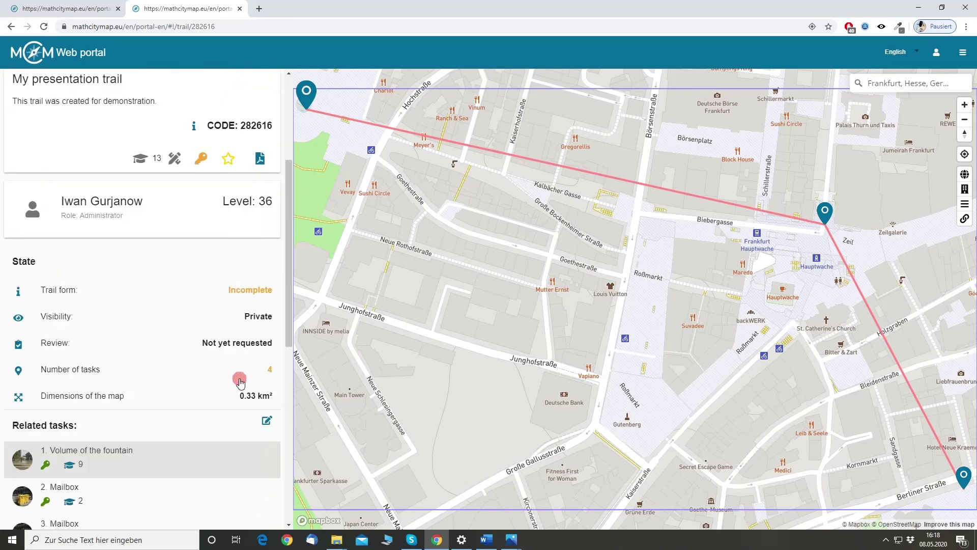
pyautogui.click(210, 85)
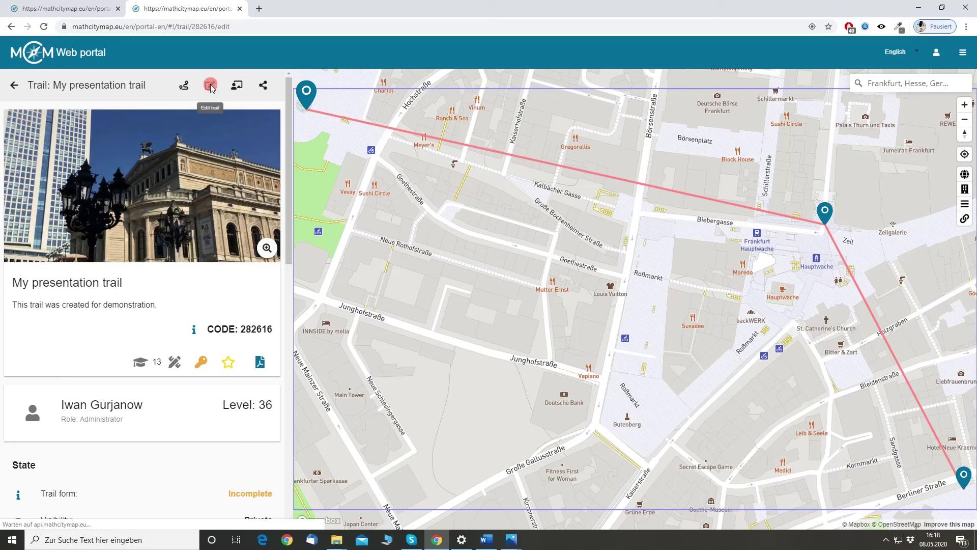
# Review the Edit trail form, then discard it unsaved and return to the My presentation trail overview
pyautogui.scroll(-5, 213, 197)
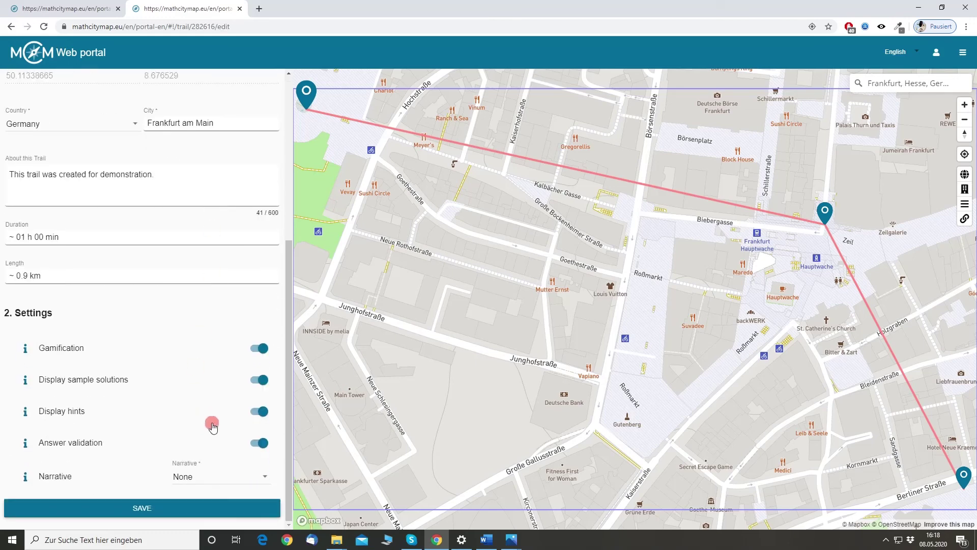
pyautogui.scroll(5, 212, 423)
pyautogui.scroll(-5, 203, 266)
pyautogui.scroll(5, 206, 432)
pyautogui.click(14, 85)
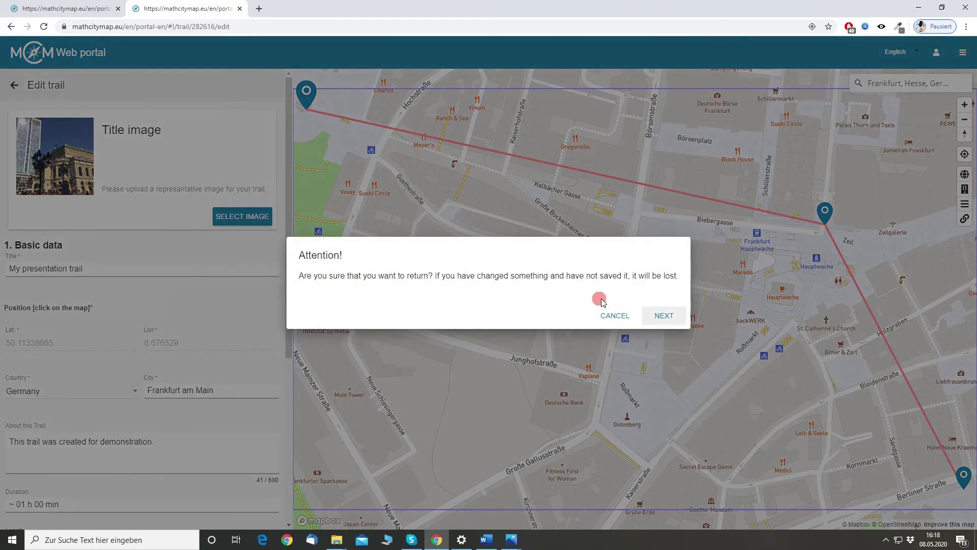
pyautogui.click(661, 314)
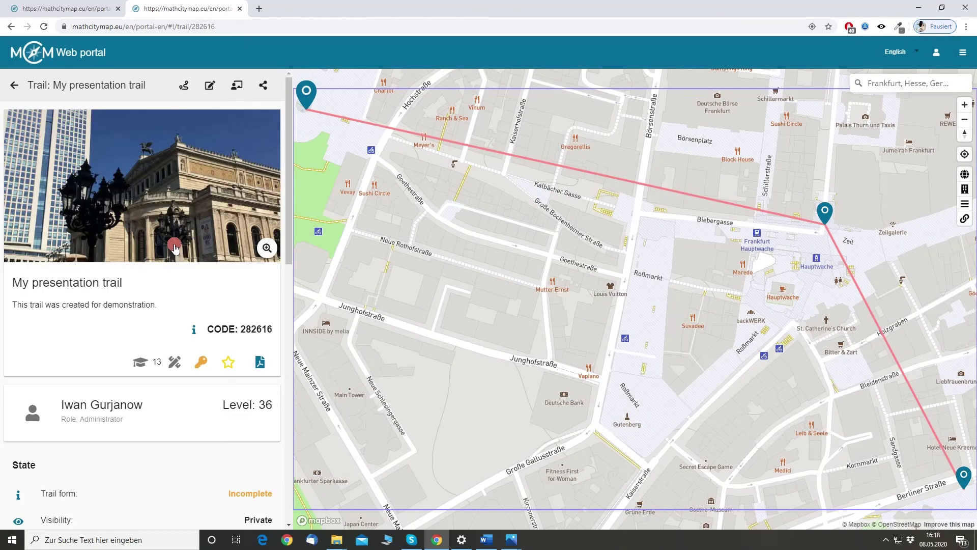
pyautogui.click(262, 88)
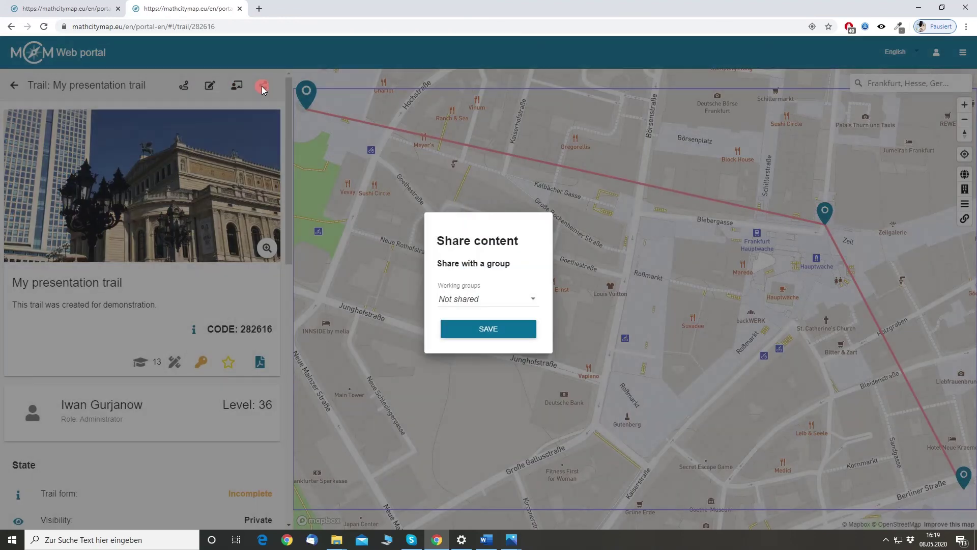
pyautogui.click(514, 300)
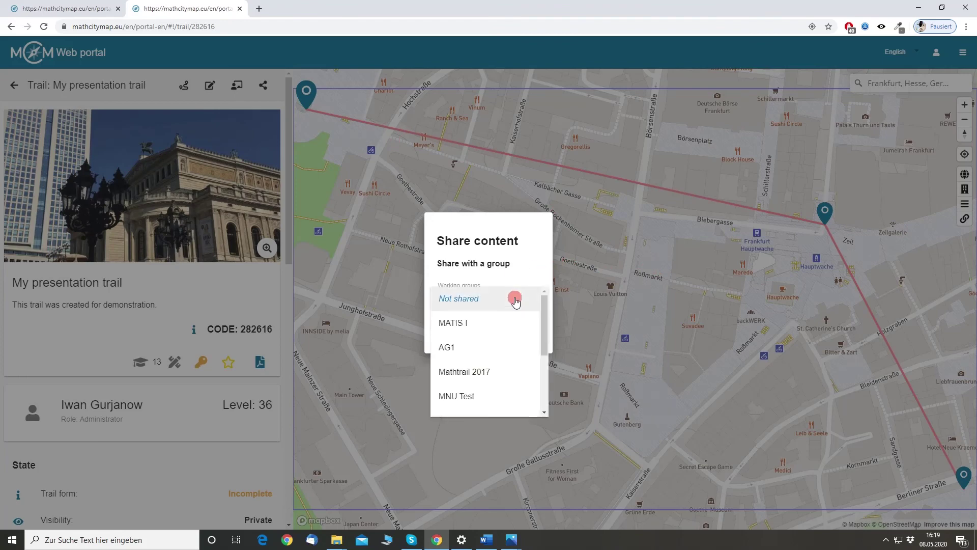
pyautogui.scroll(-3, 517, 336)
pyautogui.scroll(3, 521, 336)
pyautogui.click(515, 242)
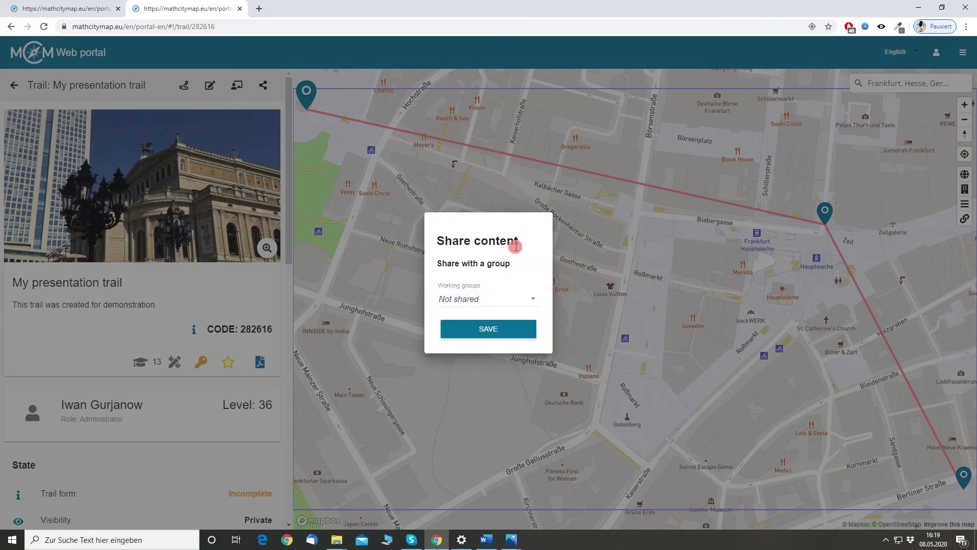
pyautogui.click(641, 283)
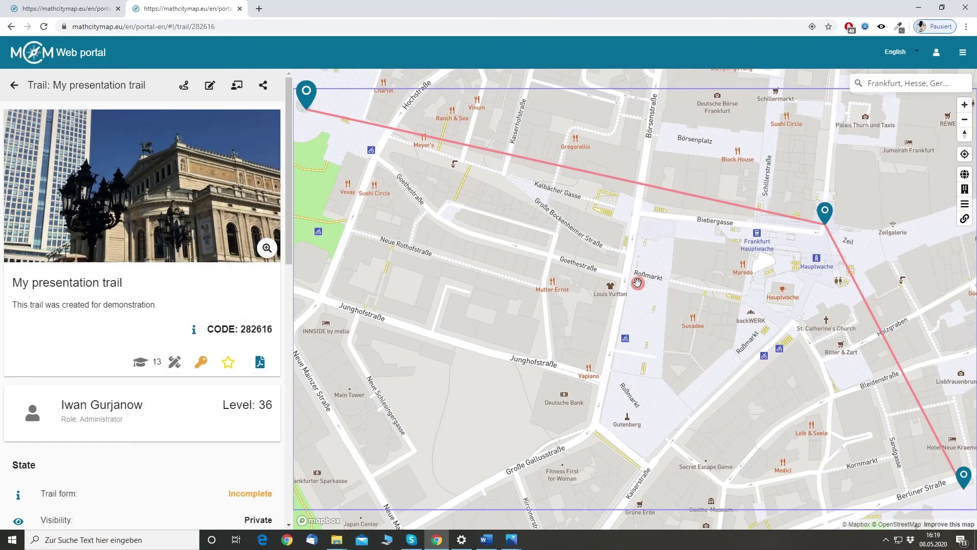